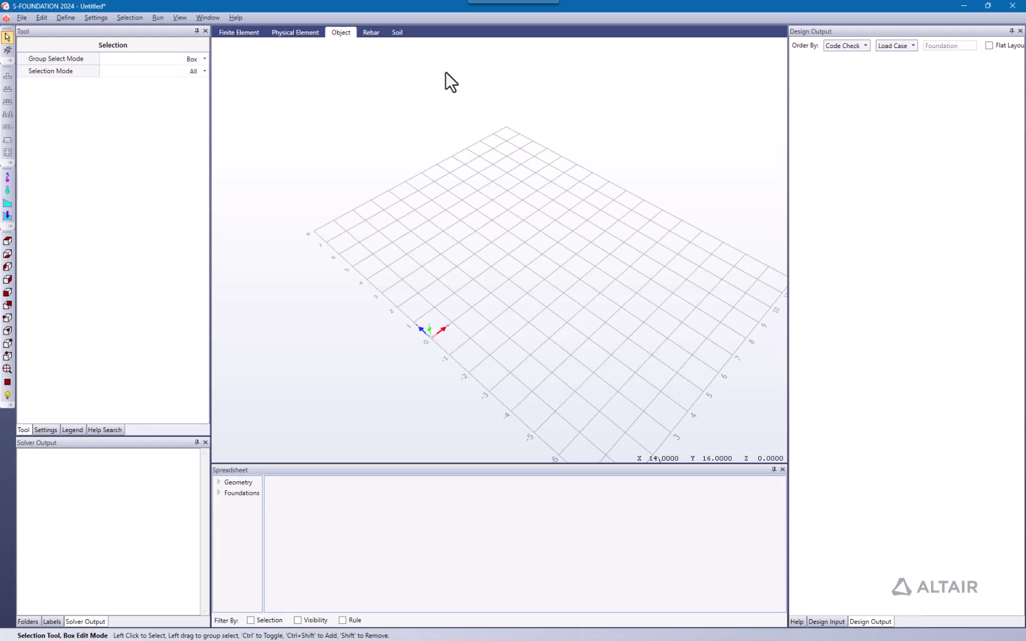
Step: Place a pile-supported isolated footing with a 4000×2500×500 pad at grid X 3, Y 2
key("alt")
left_click(11, 76)
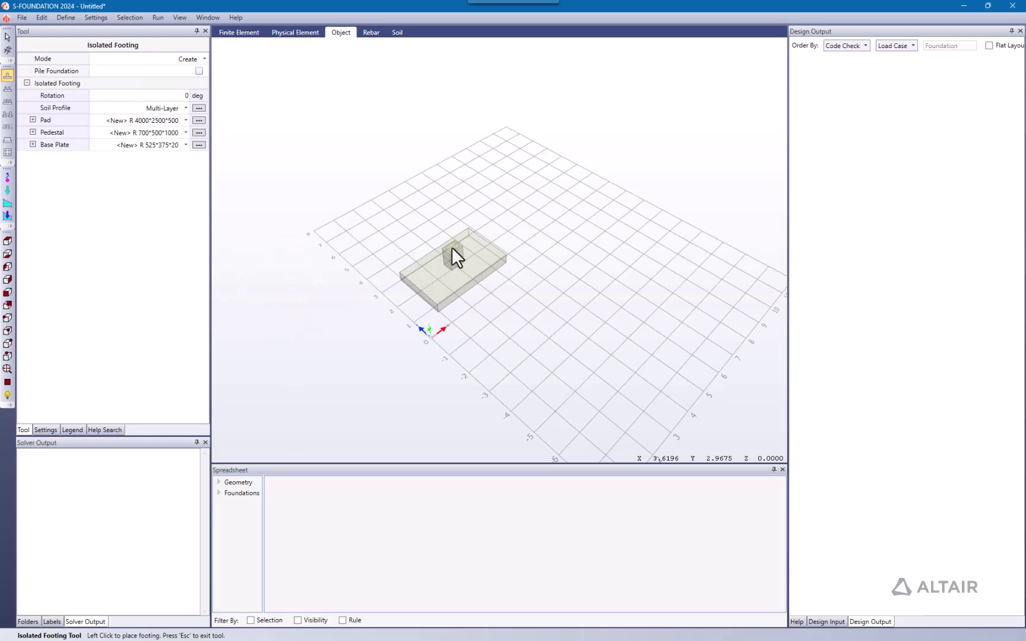
left_click(199, 71)
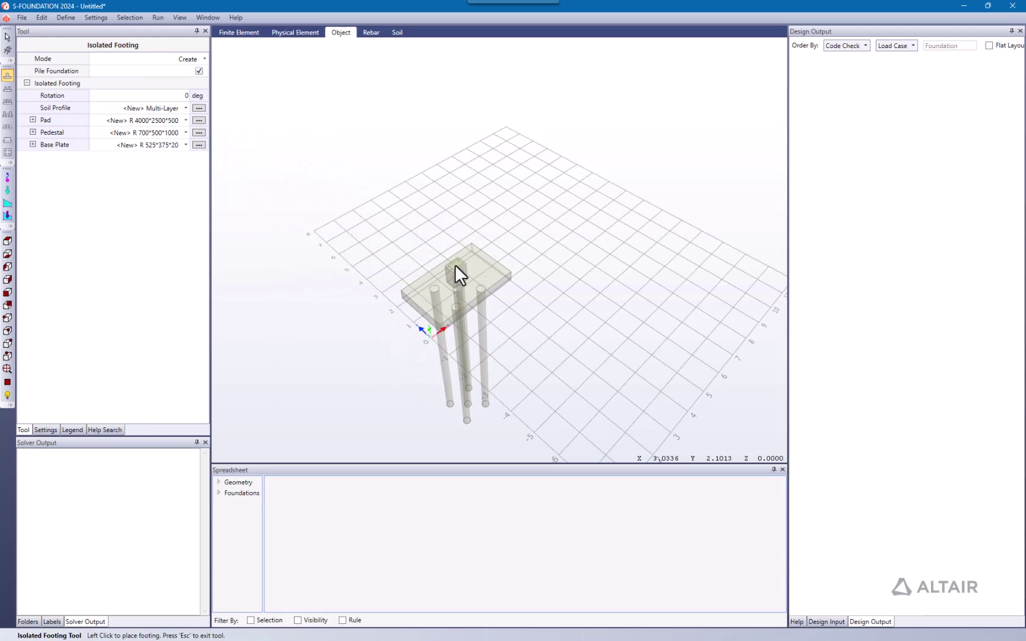
left_click(460, 278)
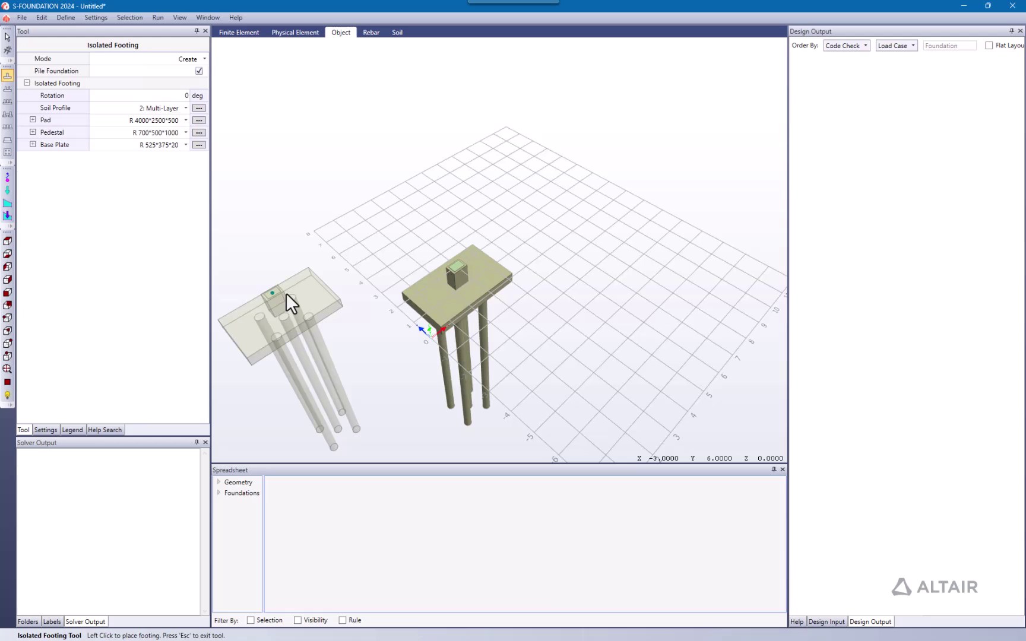
middle_click_drag(286, 293, 275, 238)
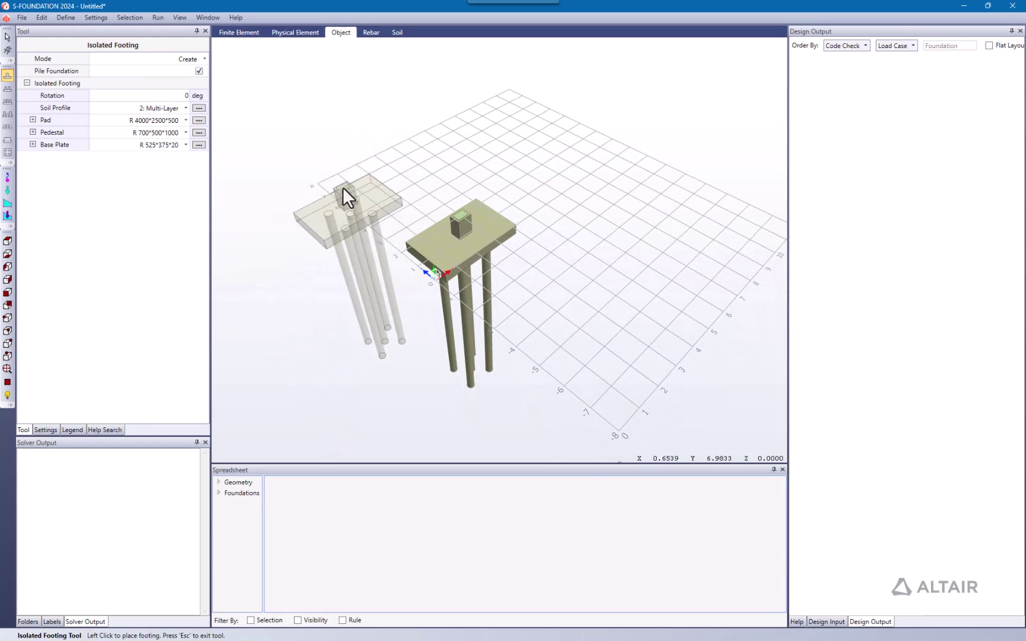
Step: View the soil column around the pile footing and stop placing further footings
left_click(396, 34)
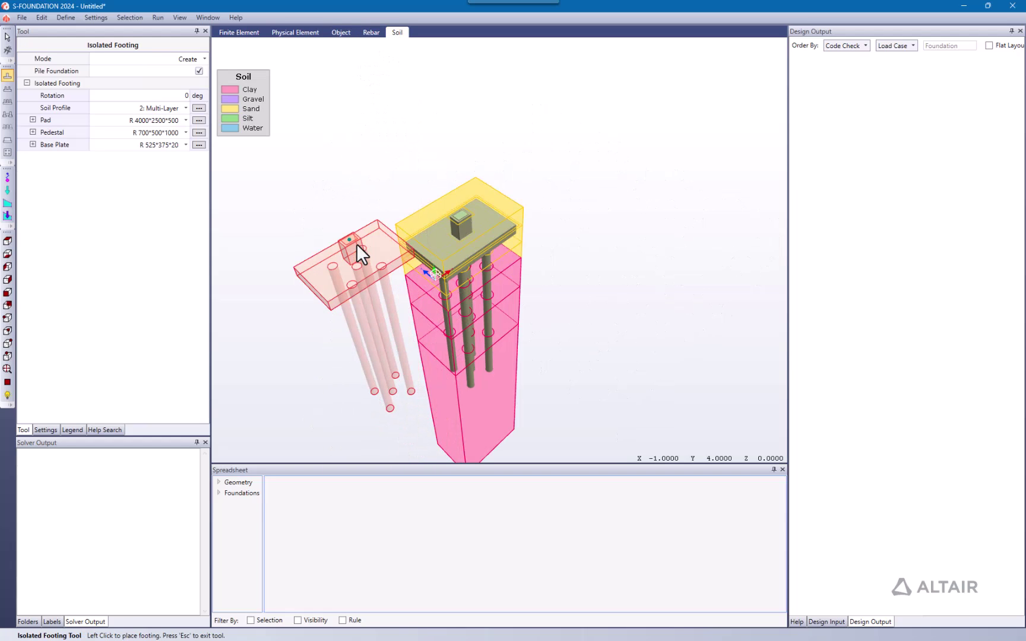
mouse_move(355, 243)
middle_mouse_down("shift")
mouse_move(366, 280)
mouse_move(370, 232)
middle_mouse_up("shift")
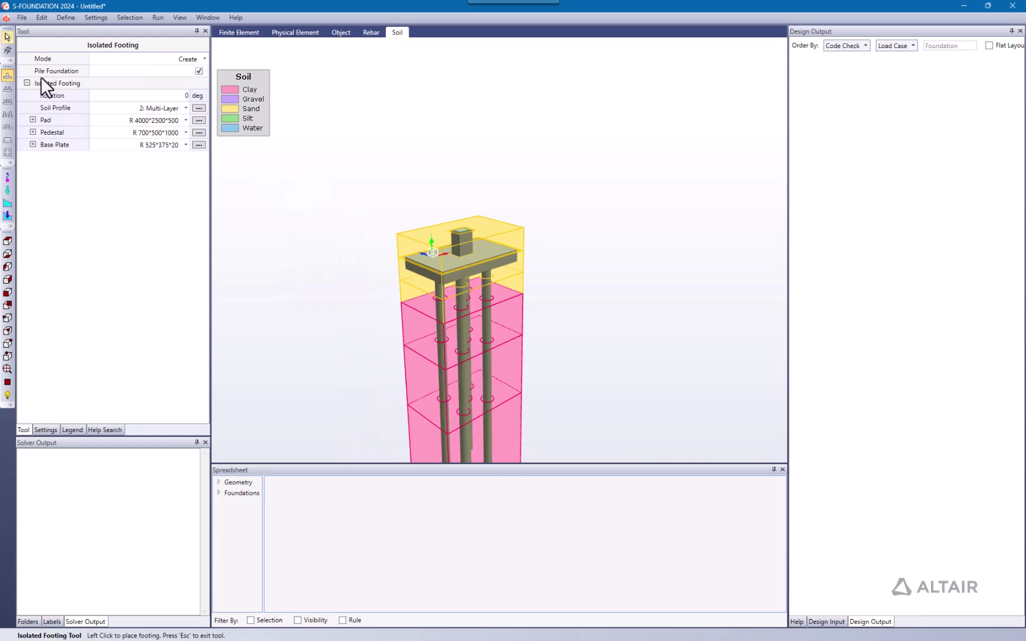
key("Escape")
middle_click_drag(353, 410, 329, 311)
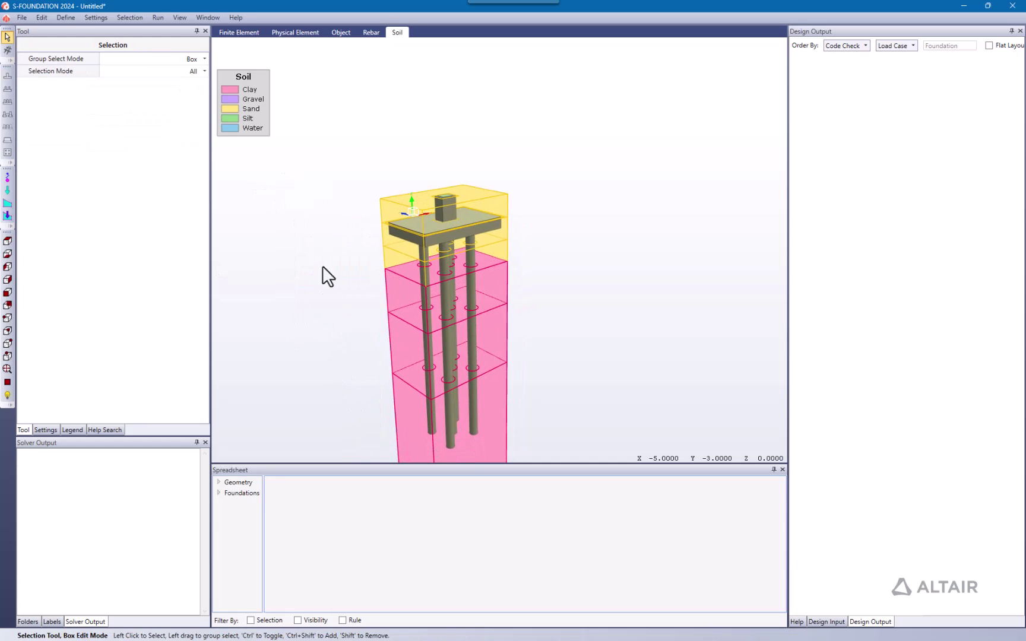
Step: Display the finite-element mesh with spring supports drawn along each pile
left_click(233, 32)
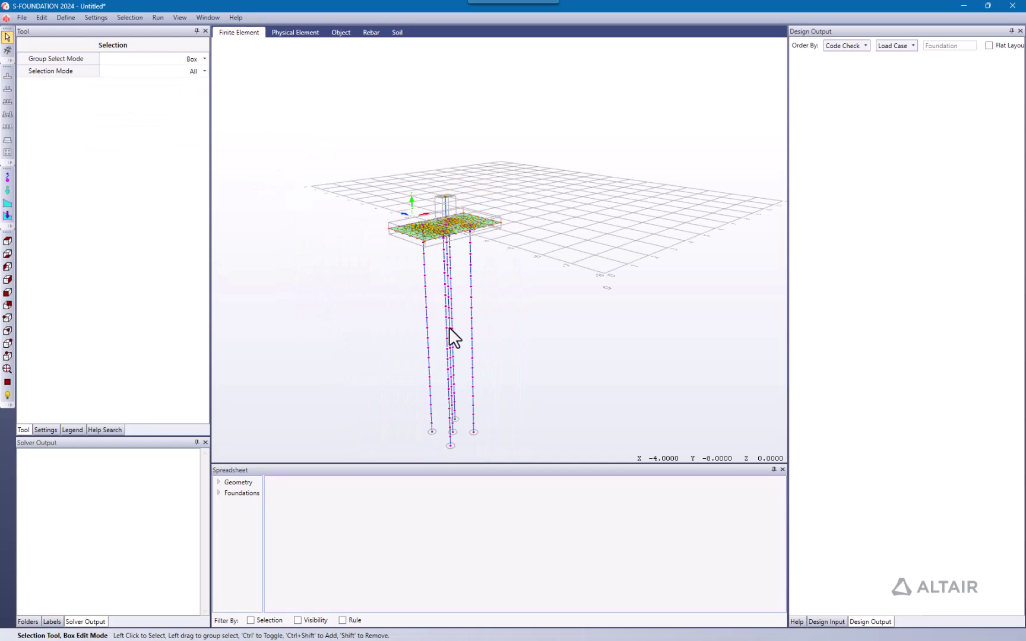
scroll(449, 327, "up", 4)
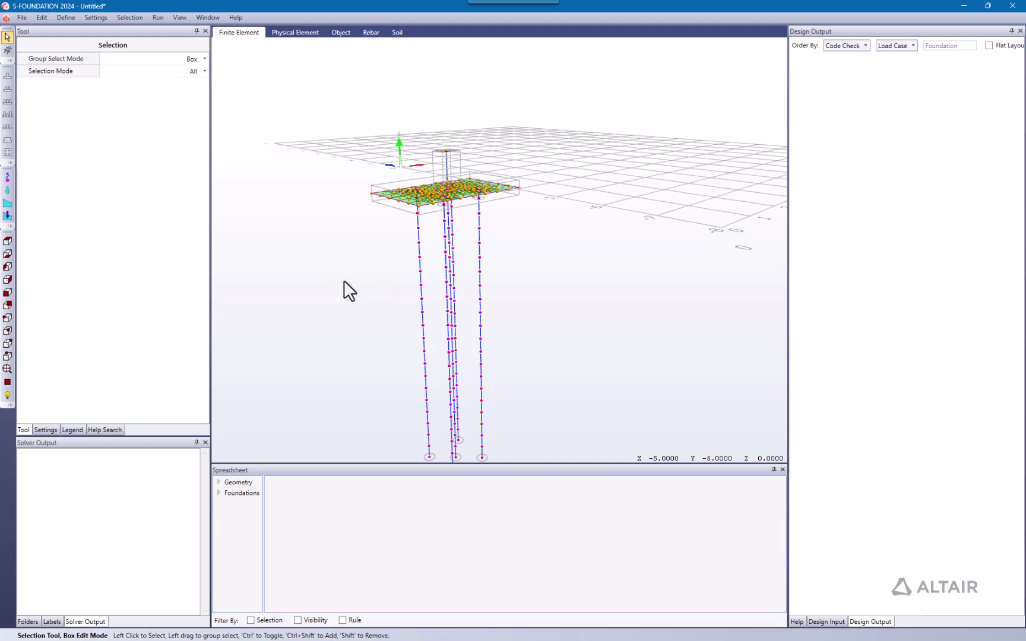
left_click(7, 178)
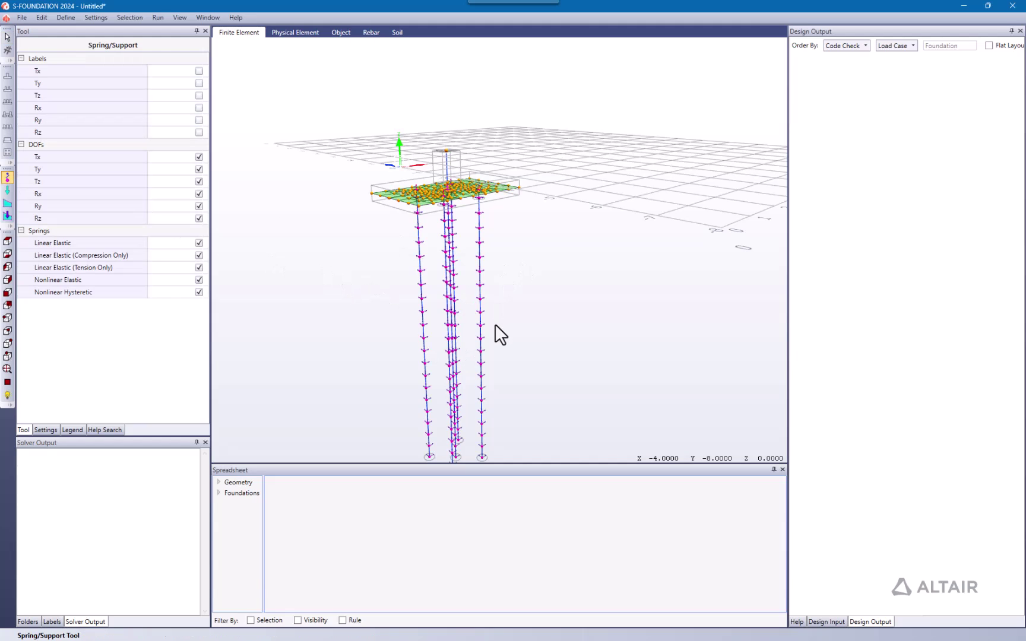
scroll(495, 326, "up", 3)
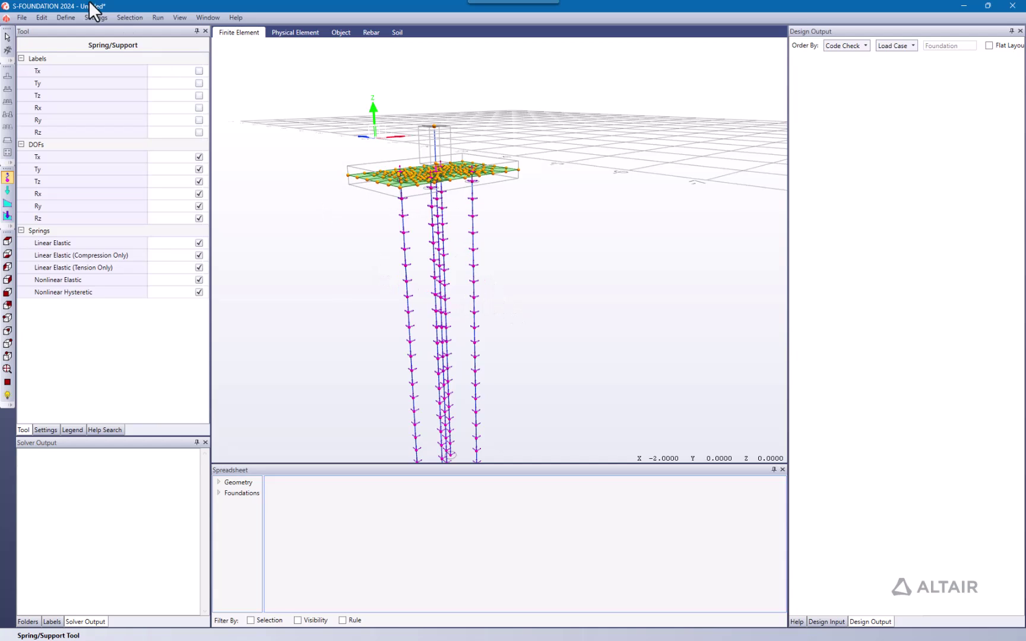
Step: Open the Soil Profiles definitions and review the lateral, friction and bearing spring curves
left_click(64, 19)
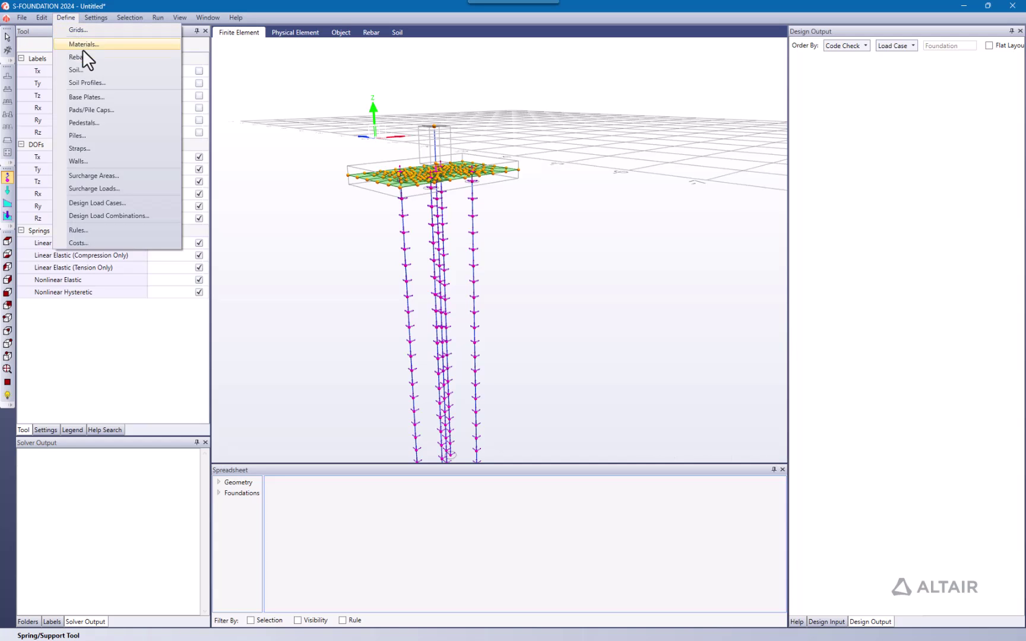
left_click(89, 82)
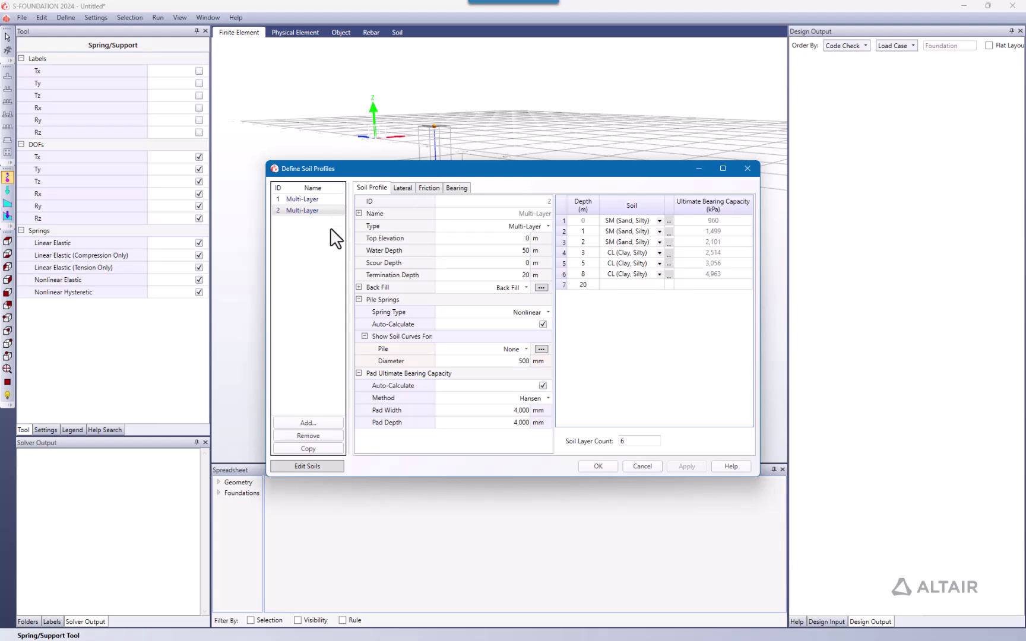
left_click(410, 187)
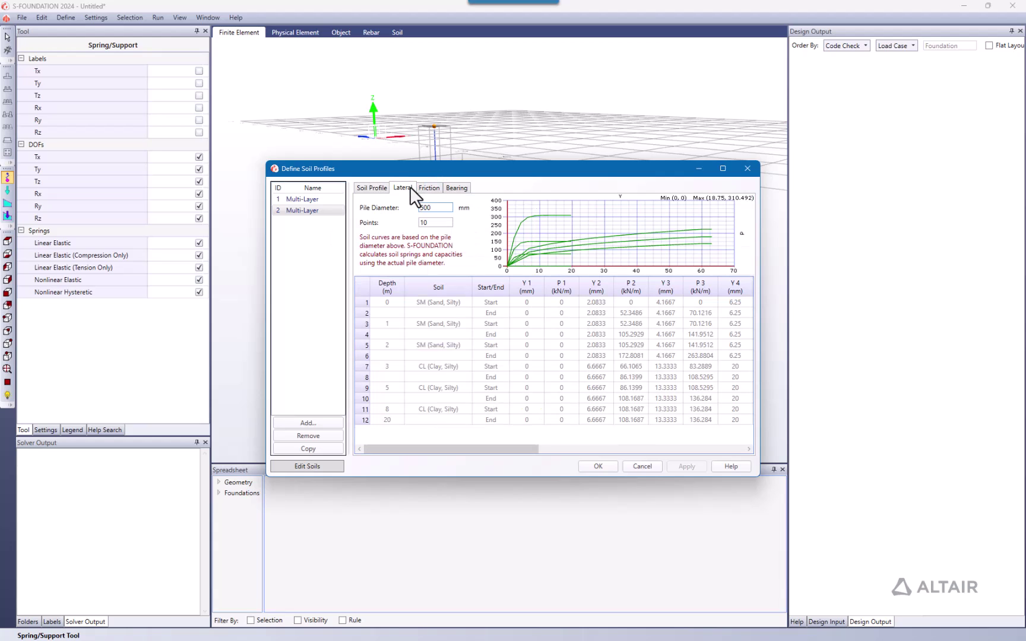
left_click(428, 187)
left_click(456, 187)
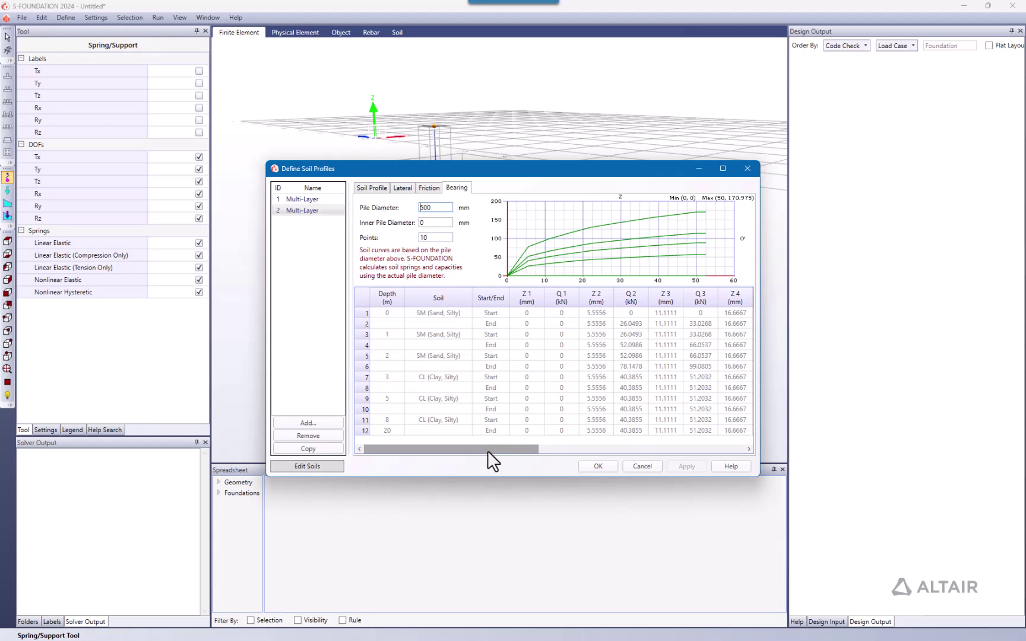
Step: Change the Multi-Layer profile's bearing curve points from 10 to 15
mouse_move(487, 450)
left_mouse_down()
mouse_move(698, 448)
mouse_move(489, 443)
left_mouse_up()
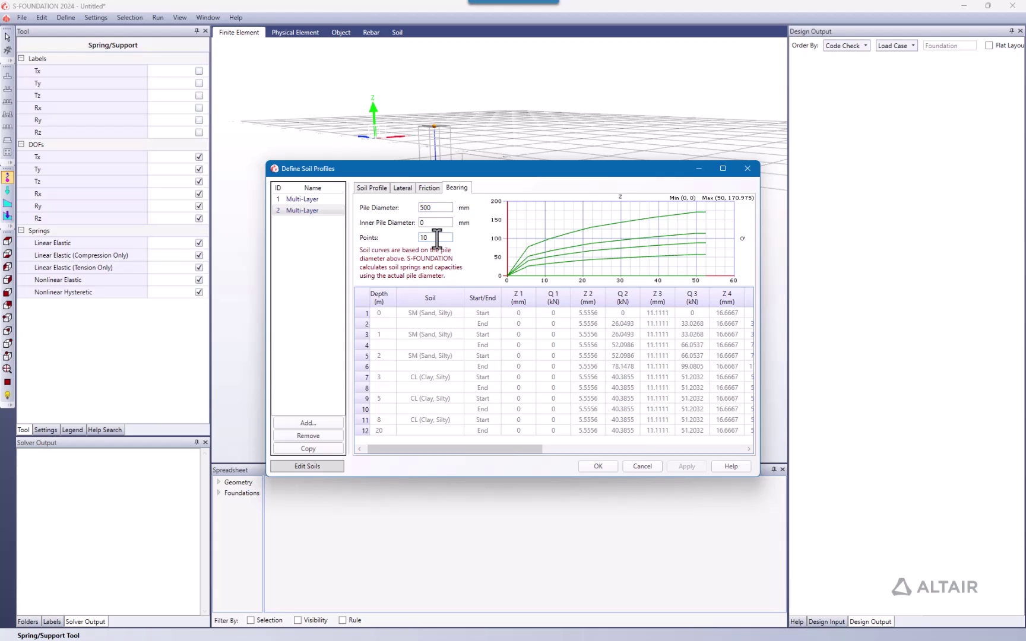
key("BackSpace")
type("5")
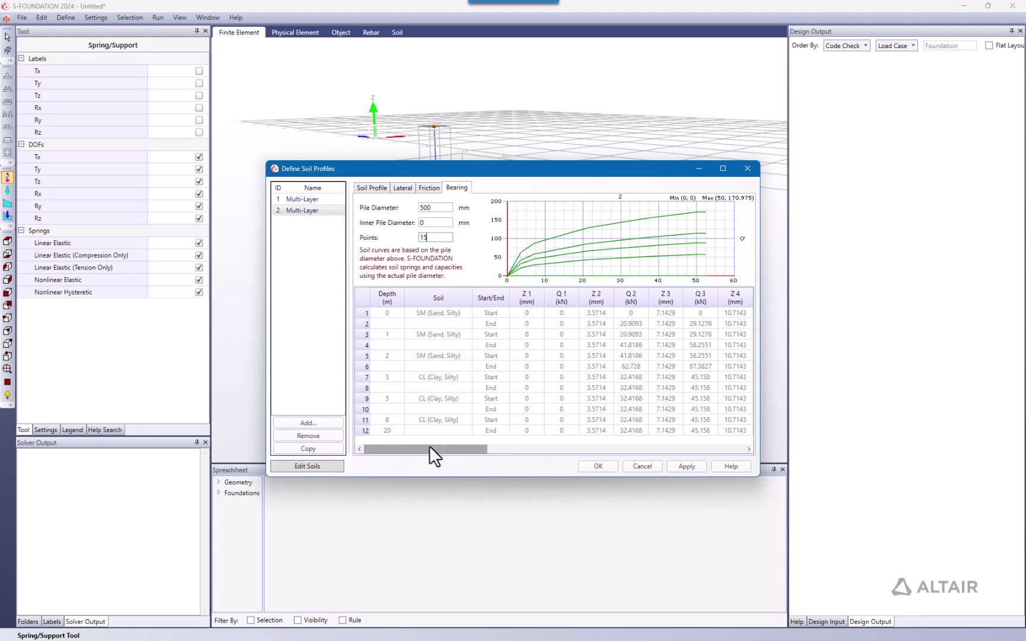
mouse_move(438, 445)
left_mouse_down()
mouse_move(579, 449)
mouse_move(435, 447)
left_mouse_up()
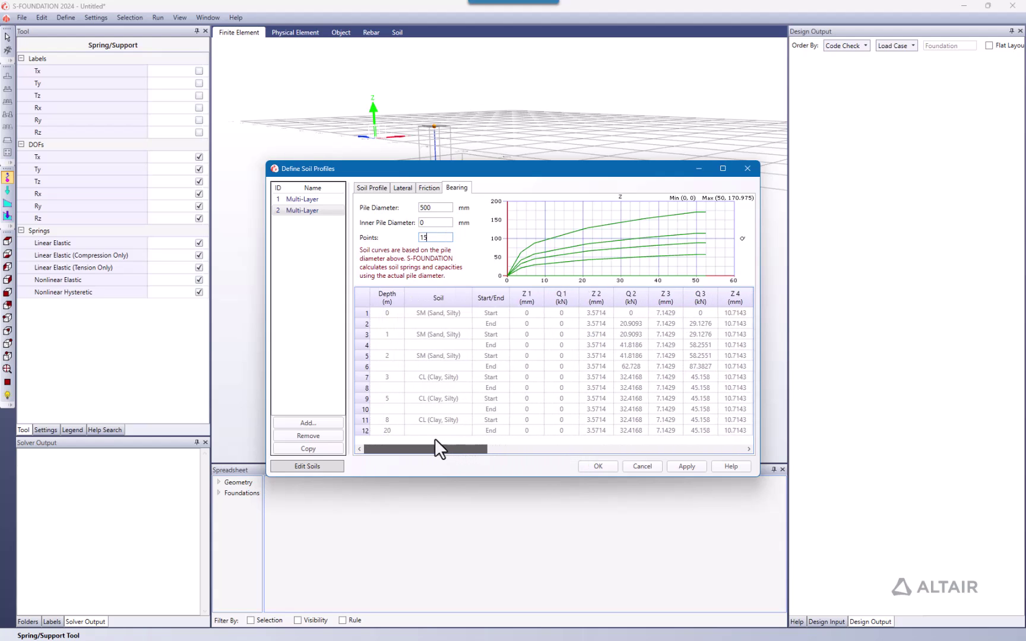
left_click(432, 188)
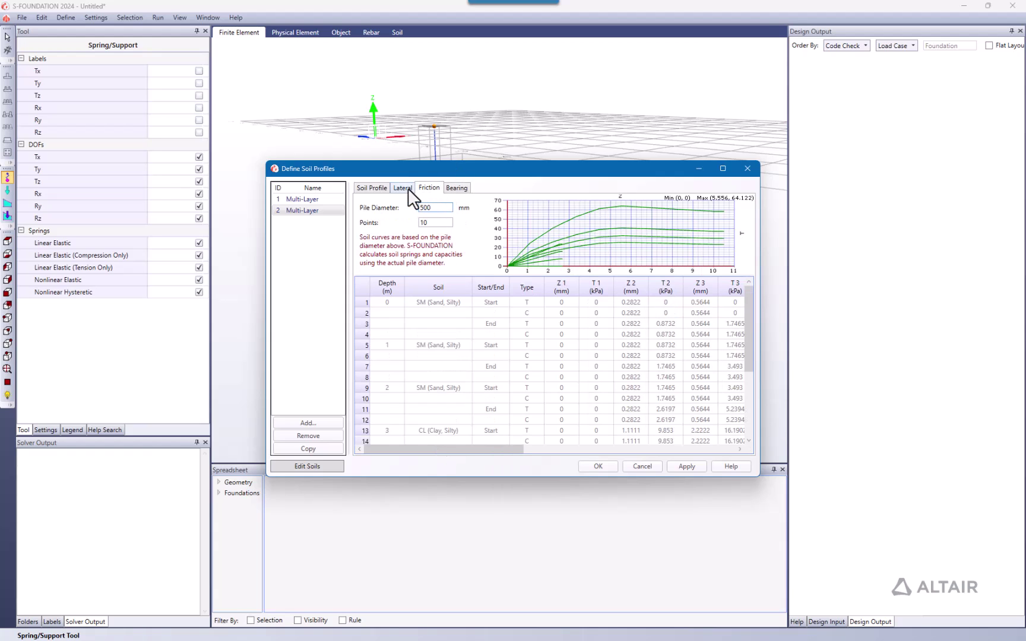
Step: Turn off Pile Springs Auto-Calculate for the Multi-Layer profile
left_click(408, 188)
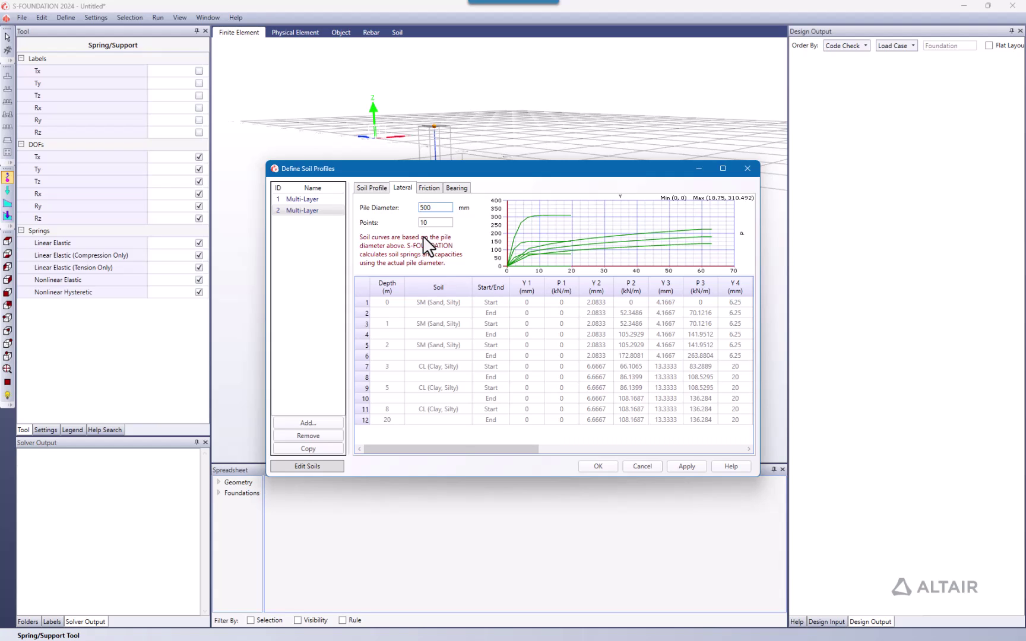
left_click(364, 189)
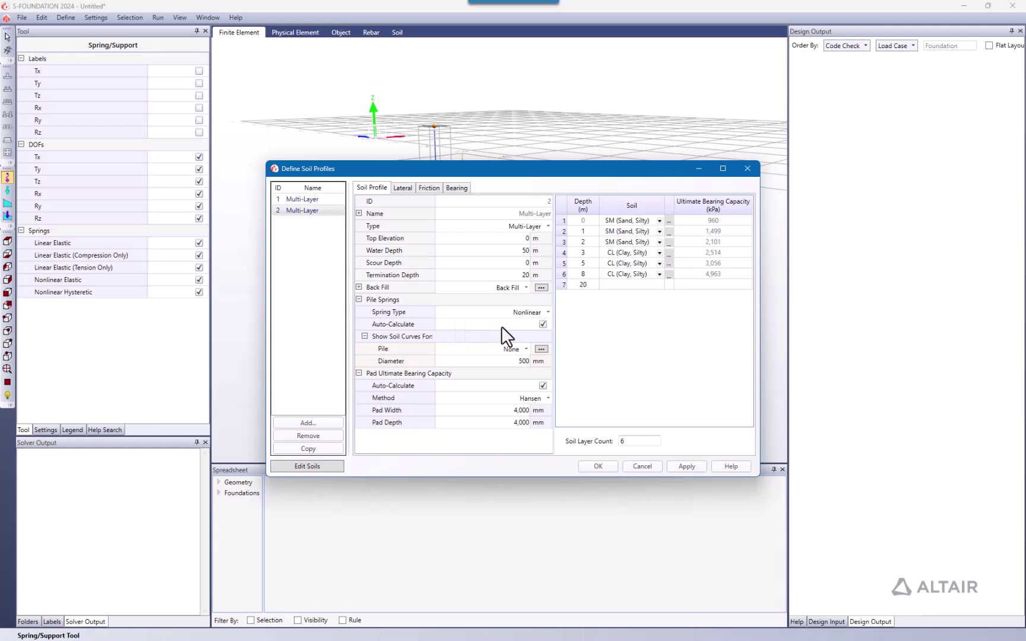
left_click(541, 325)
Step: Set the lateral curve P2 value to 55 kN/m in rows 2 and 3
left_click(404, 188)
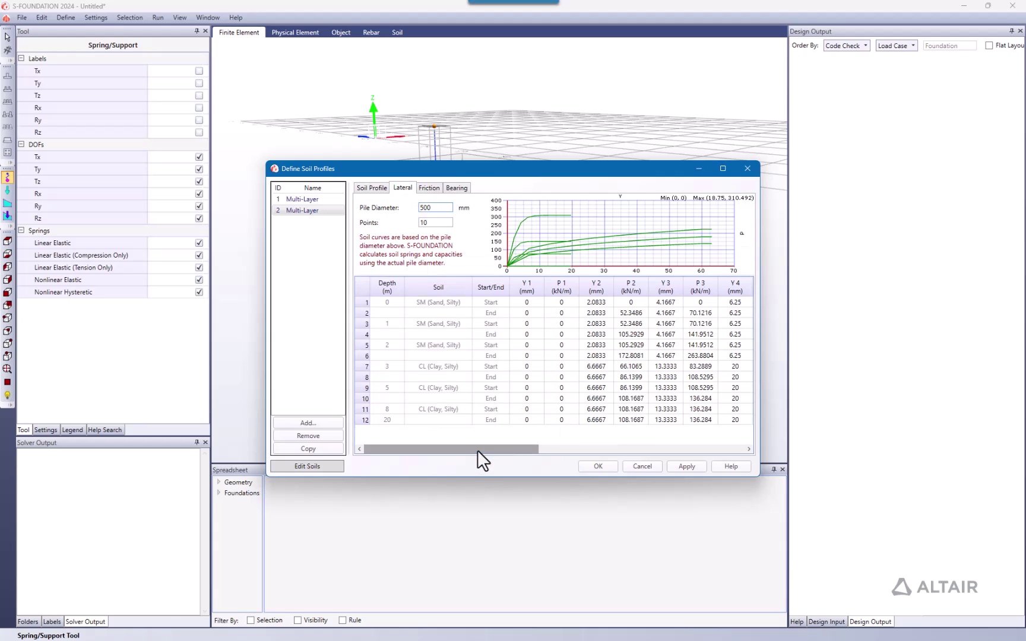
left_click_drag(477, 449, 494, 451)
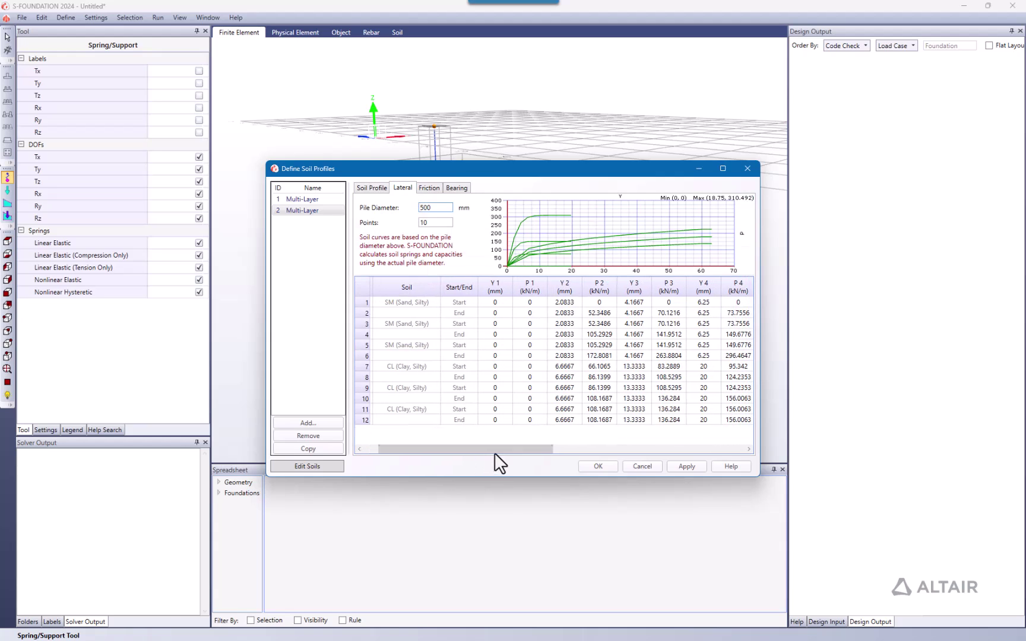
left_click(609, 317)
left_click_drag(607, 313, 557, 313)
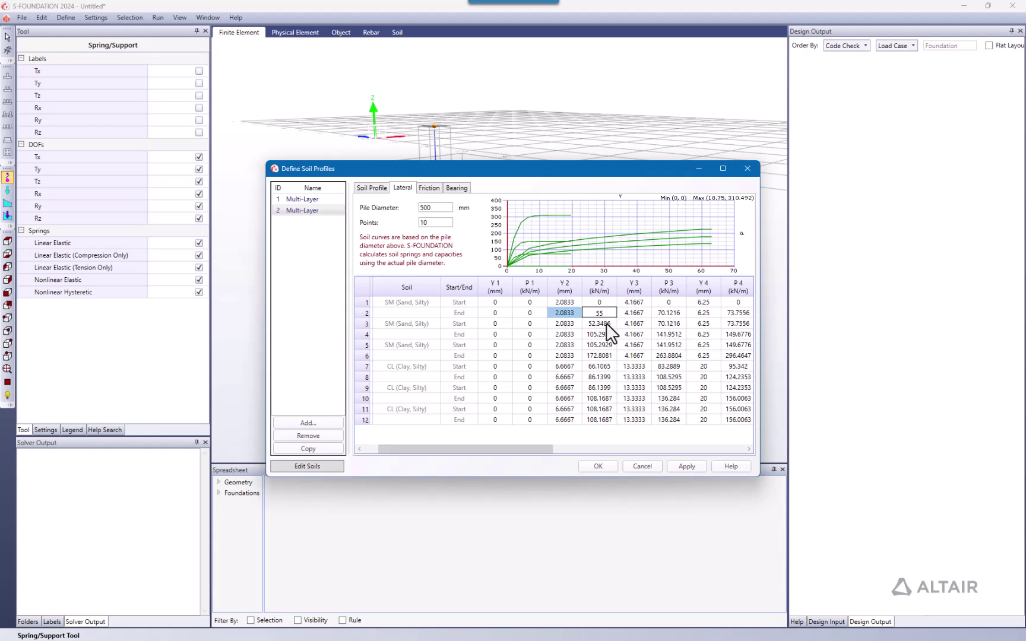
key("Return")
type("55")
key("Return")
left_click(606, 336)
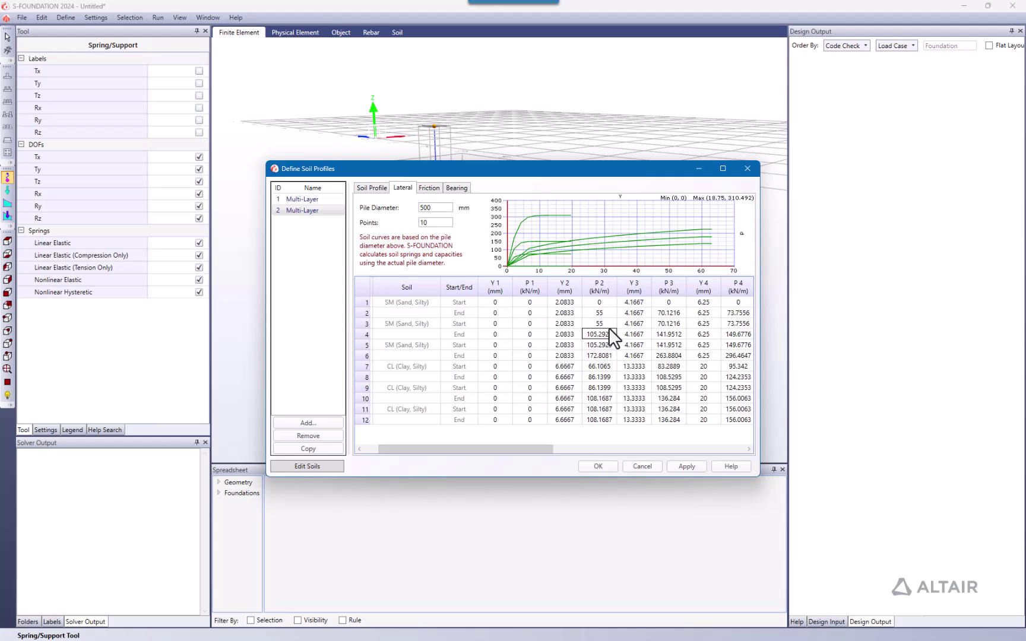
Step: Change the row 4 soil layer at 3 m depth to Back Fill, giving 4,867 kPa bearing capacity
left_click(433, 189)
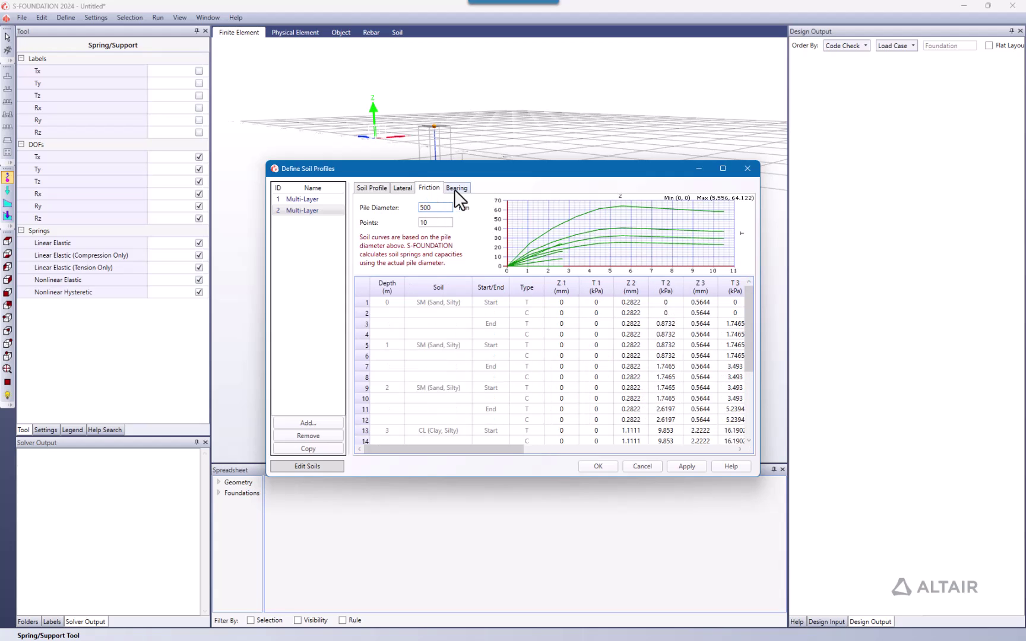
left_click(454, 189)
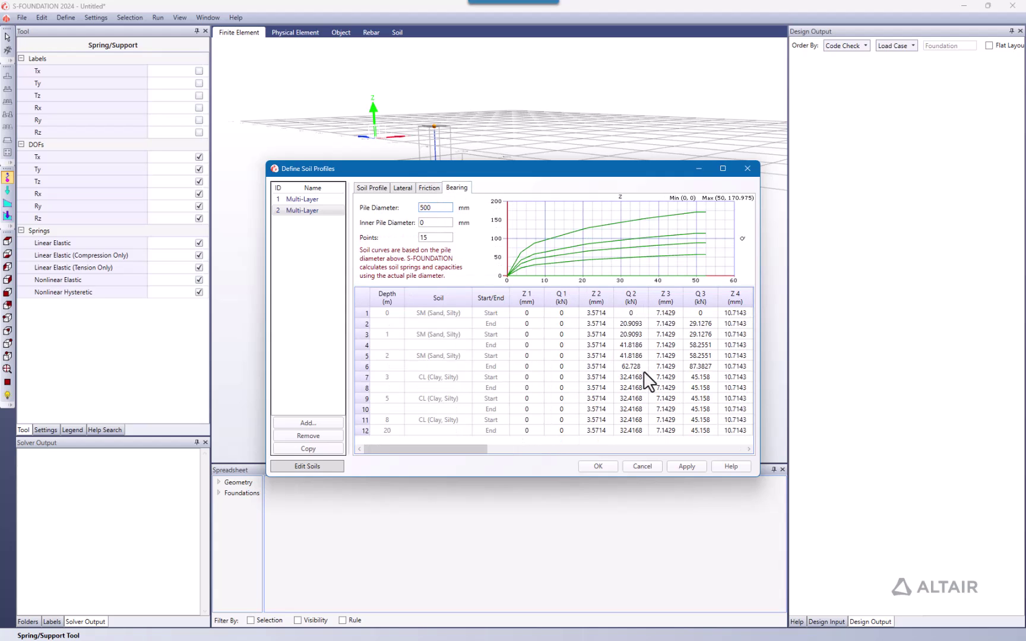
left_click(376, 188)
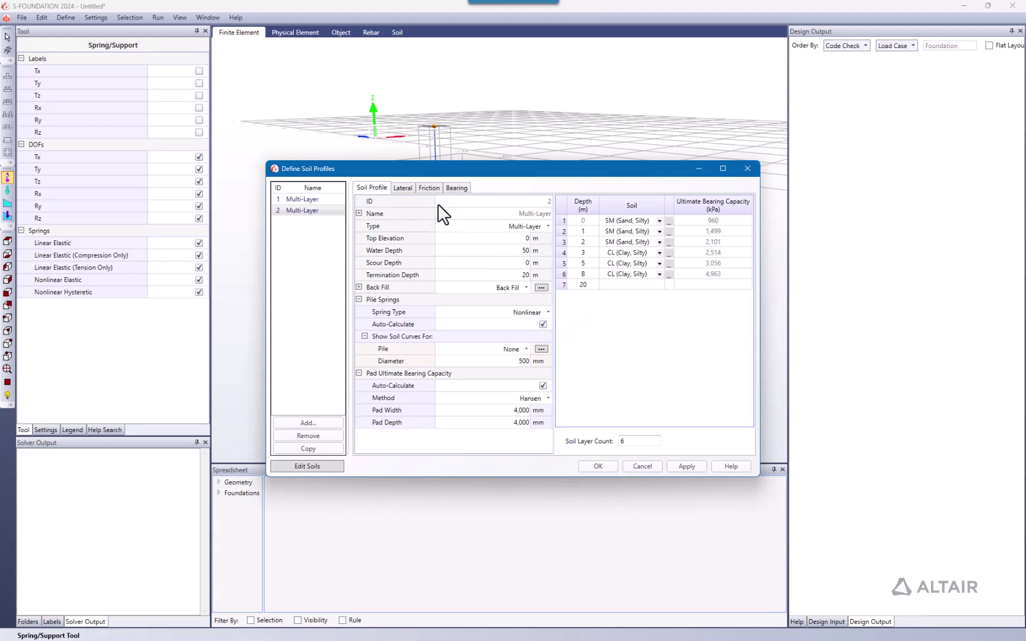
left_click(408, 187)
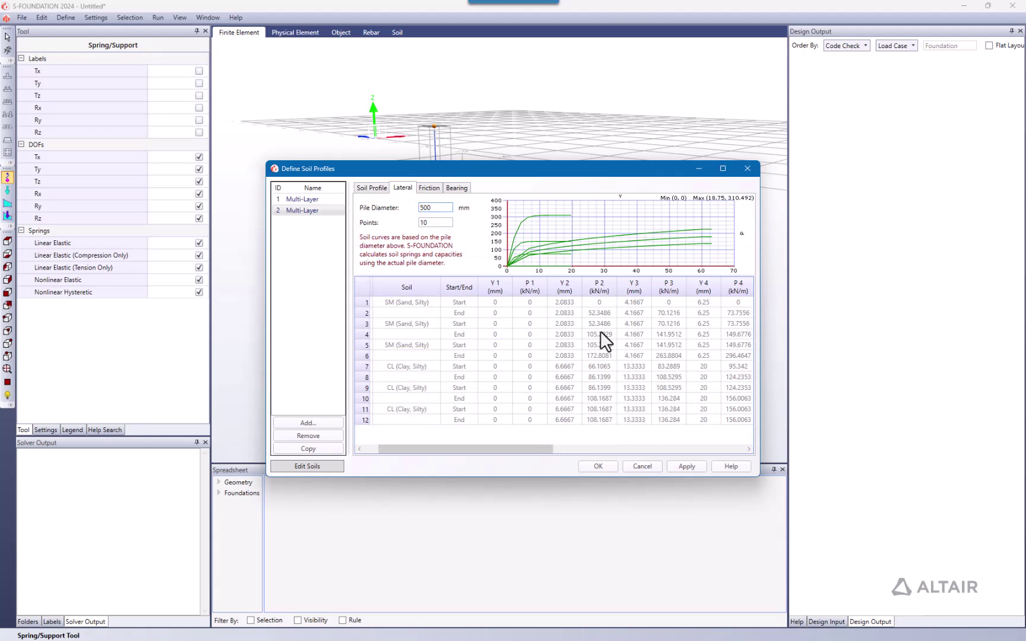
left_click(372, 188)
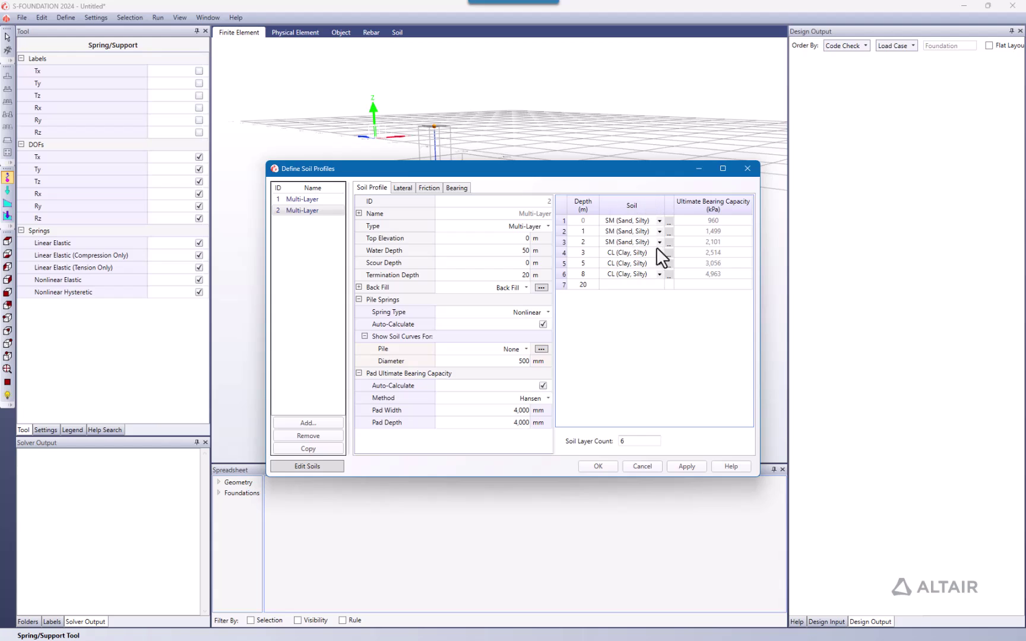
left_click(660, 253)
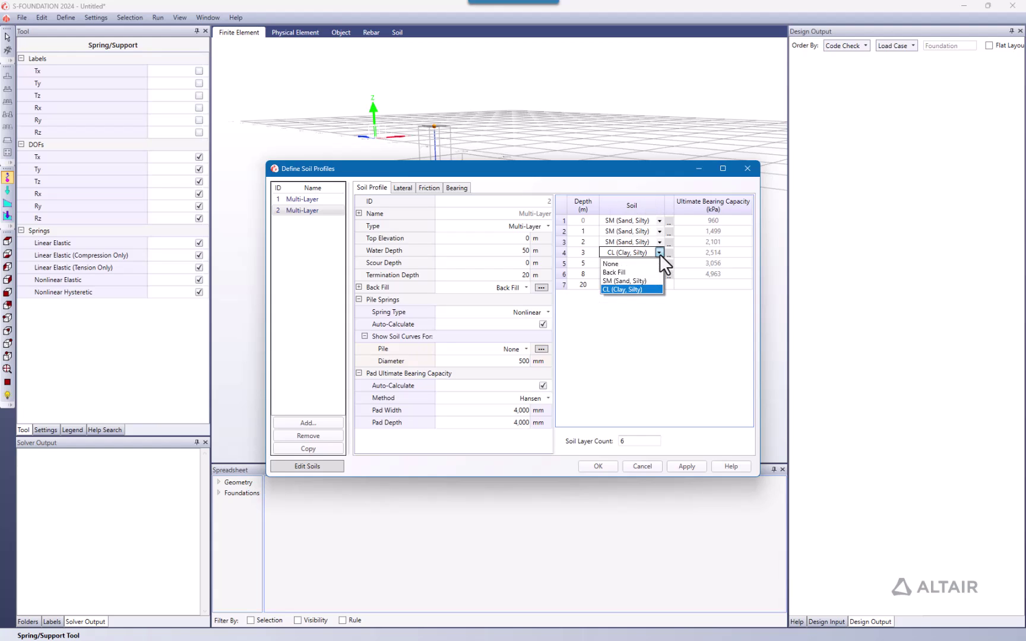
left_click(659, 273)
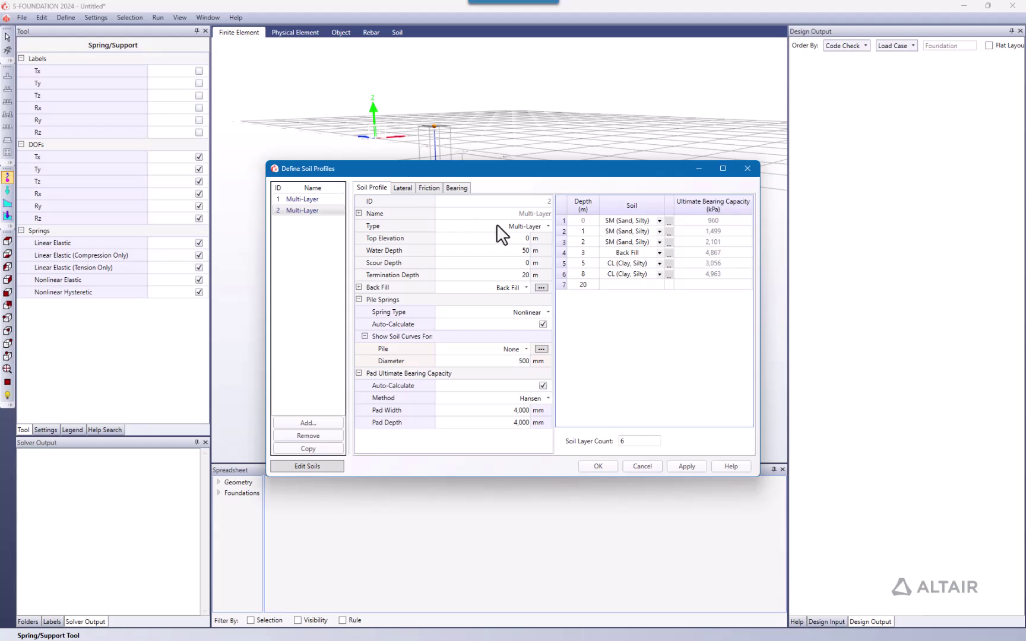
Step: Plot the lateral spring curves for the Back Fill row and two sand rows
left_click(396, 190)
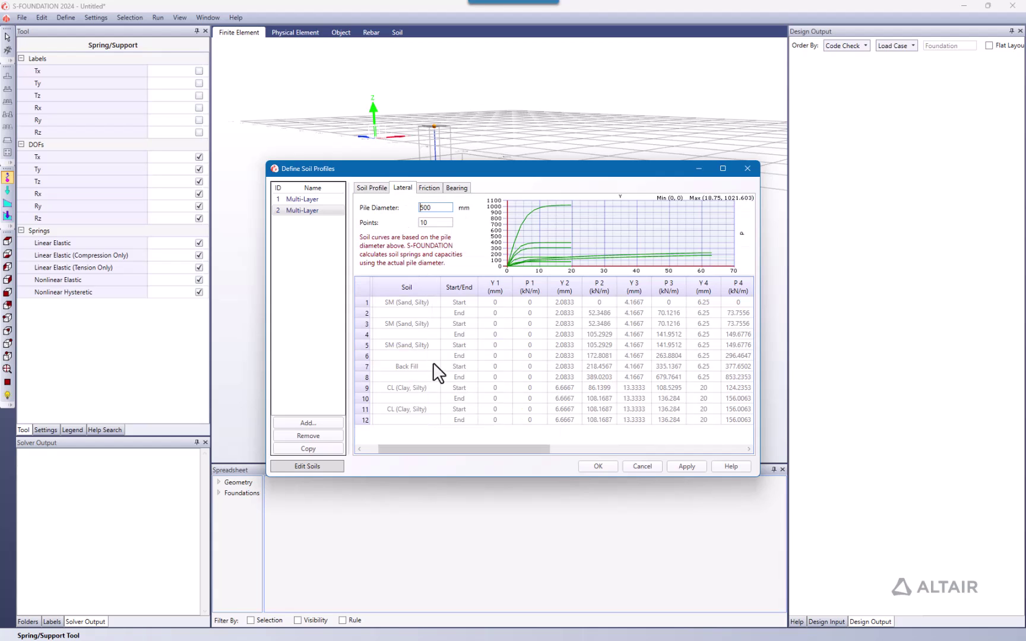
left_click(367, 366)
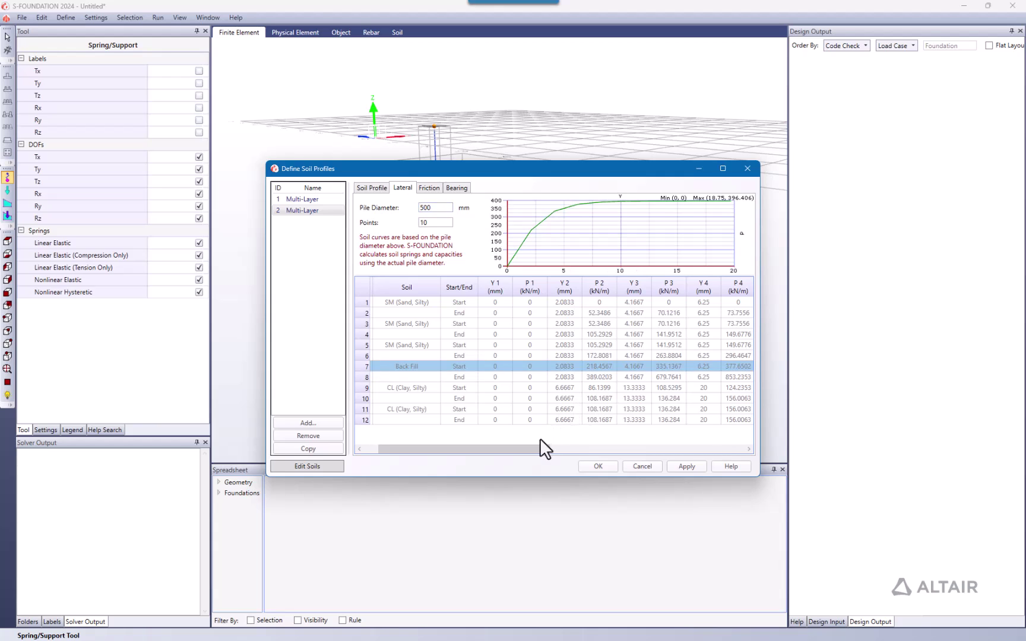
left_click(361, 345)
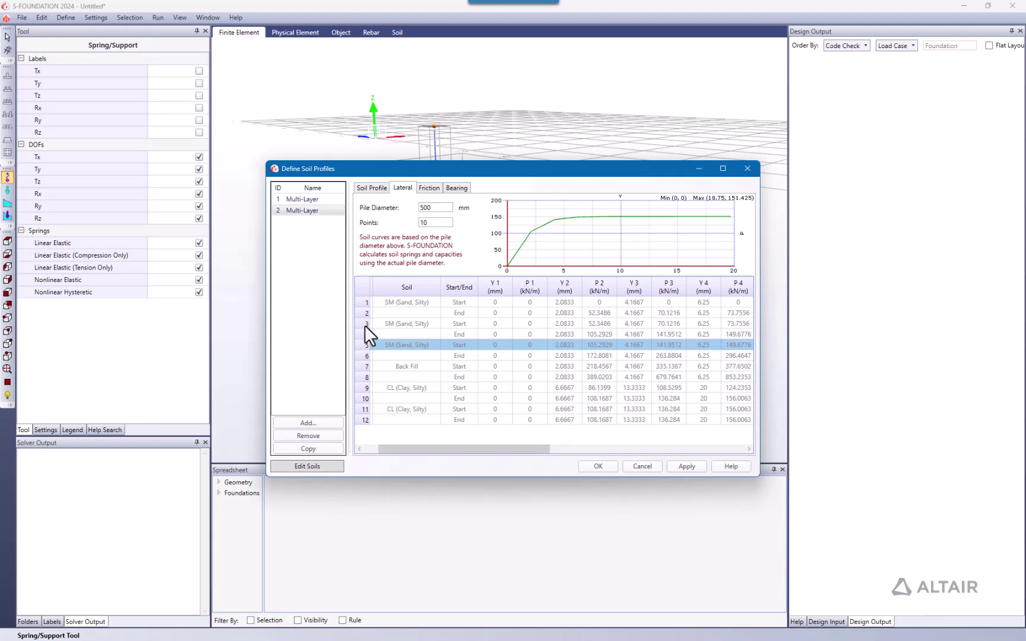
left_click(364, 324)
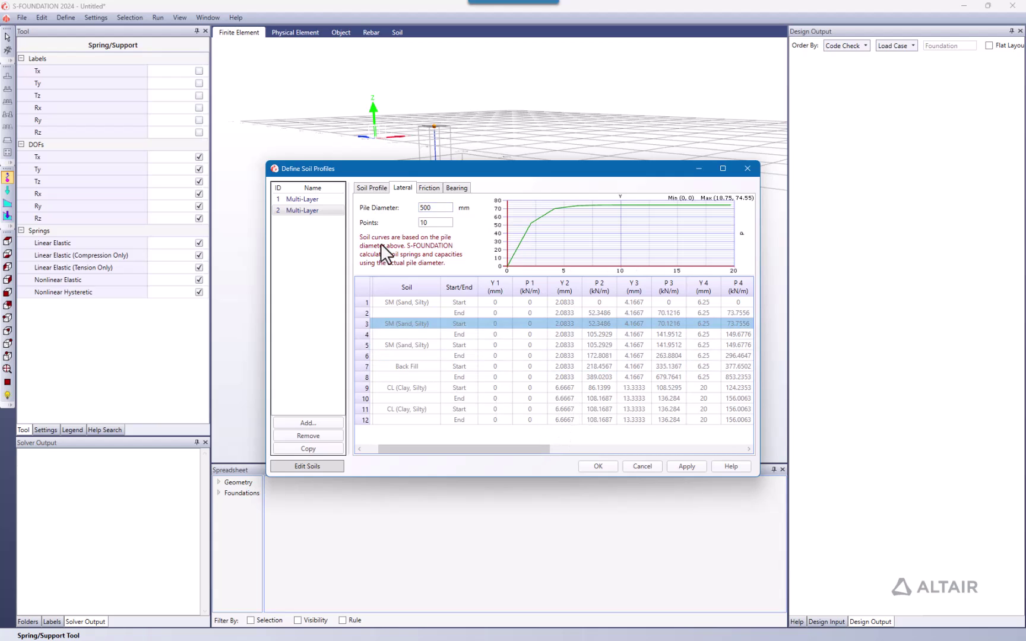
Step: Set the 3 m layer back to SM (Sand, Silty) and check its updated lateral curves
left_click(374, 185)
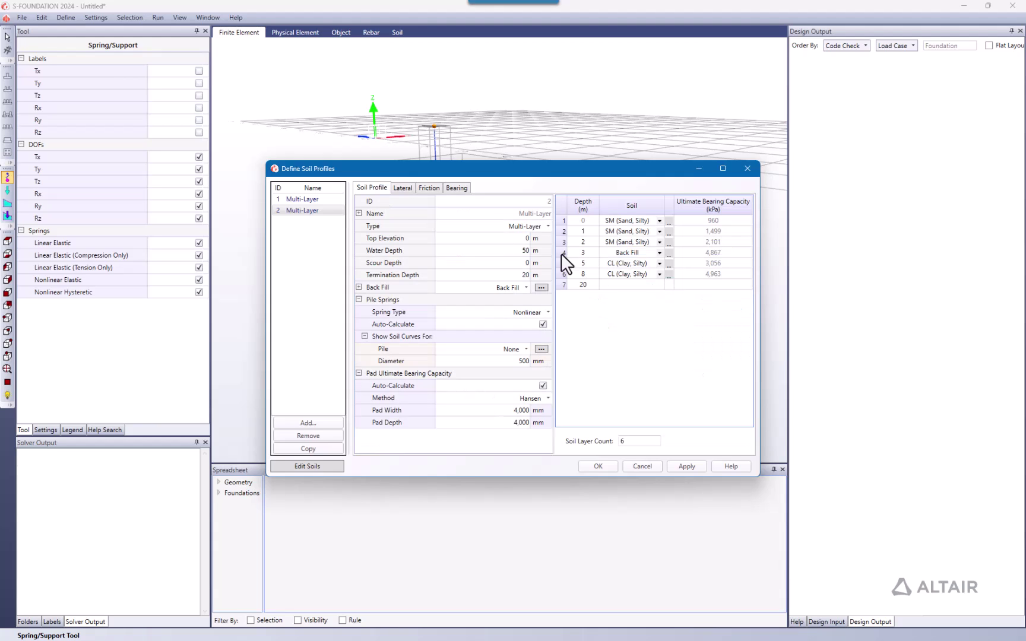
left_click(660, 251)
left_click(647, 280)
left_click(408, 188)
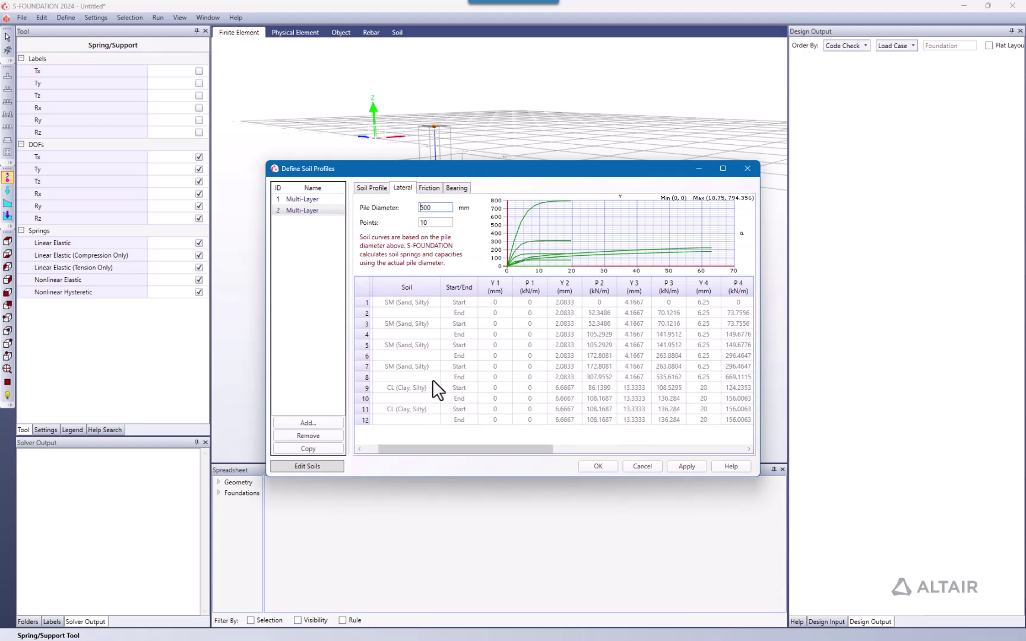
left_click(429, 207)
left_click_drag(483, 452, 504, 449)
left_click(430, 187)
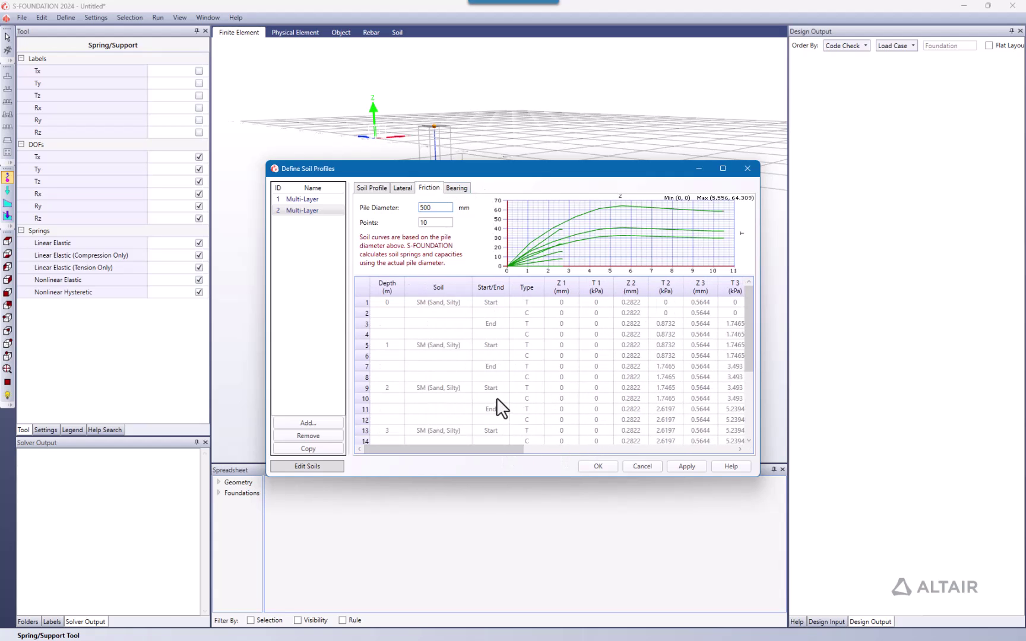
Step: Compare the Multi-Layer profile's friction, lateral and end bearing spring curves
left_click(366, 188)
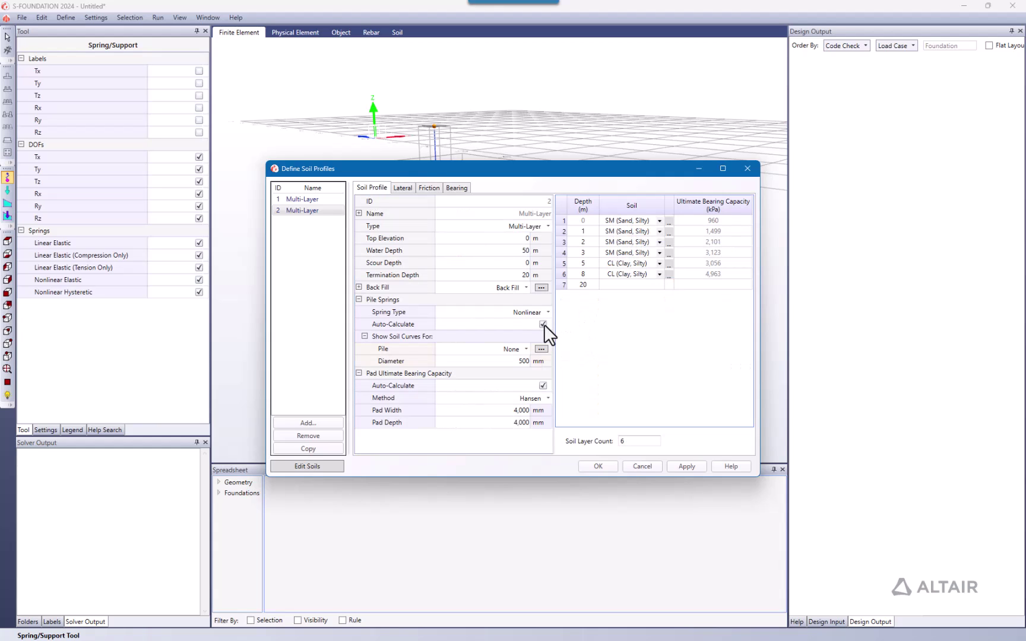
left_click(428, 188)
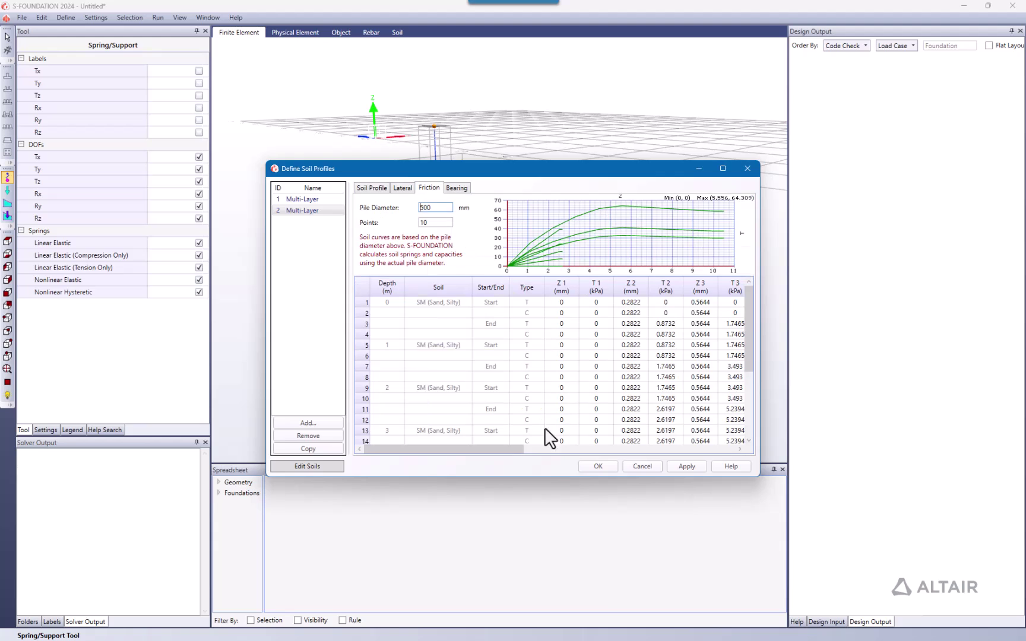
left_click_drag(749, 332, 745, 395)
mouse_move(508, 451)
left_mouse_down()
mouse_move(572, 454)
mouse_move(502, 448)
left_mouse_up()
scroll(476, 356, "up", 4)
left_click(401, 188)
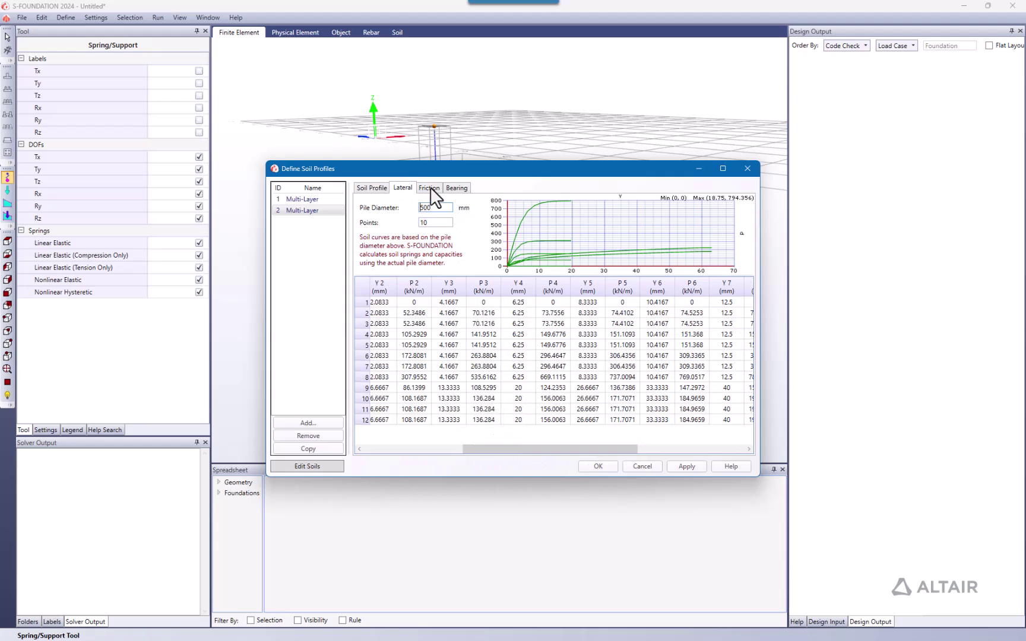
left_click(458, 187)
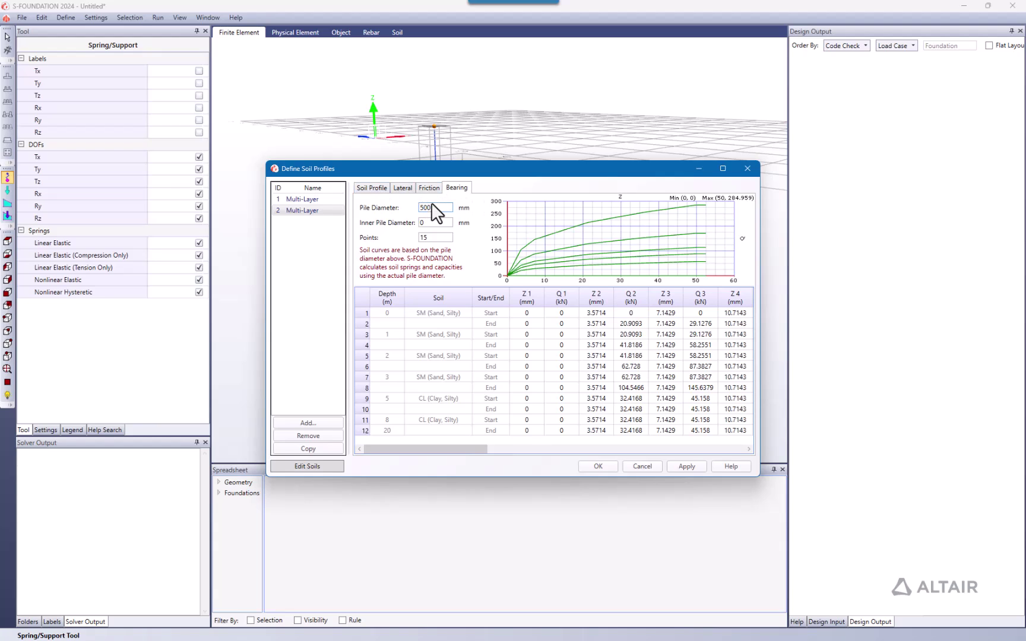
left_click(373, 187)
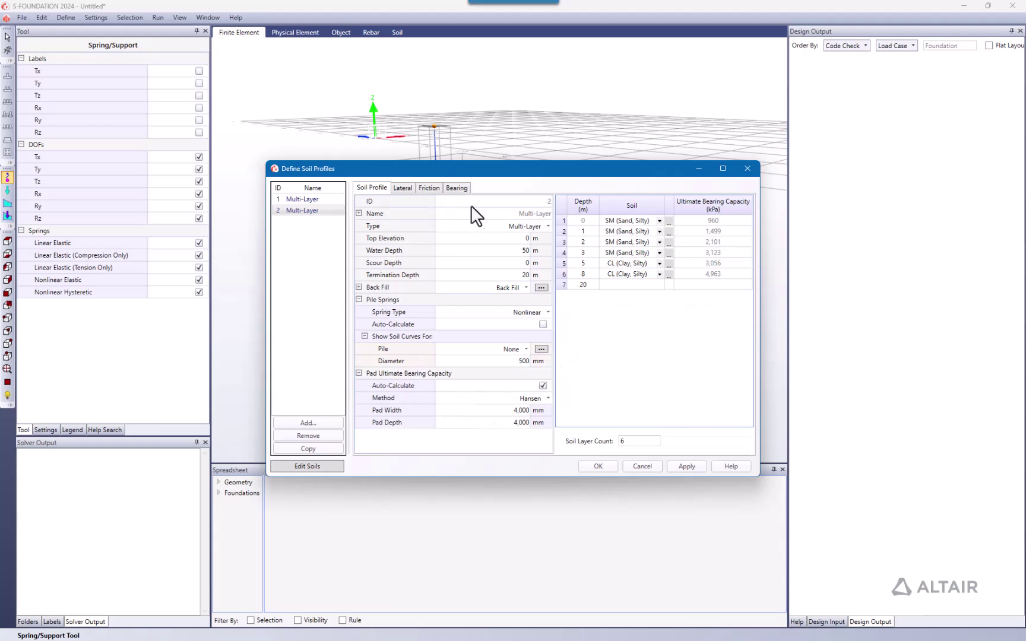
Step: Switch the Multi-Layer pile spring type from Nonlinear to Linear
left_click(537, 316)
left_click(542, 323)
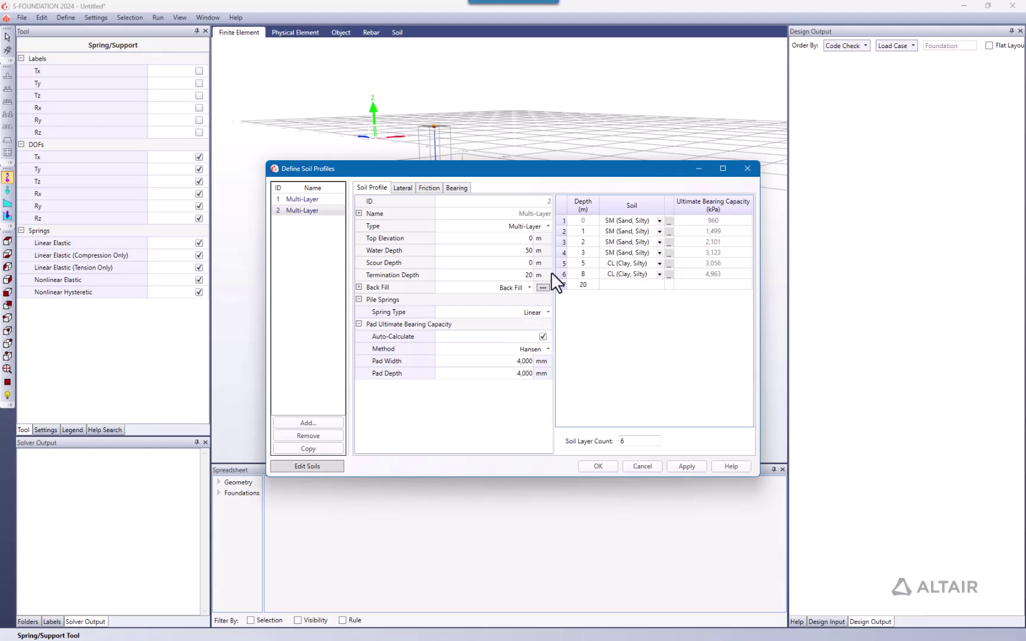
left_click(403, 188)
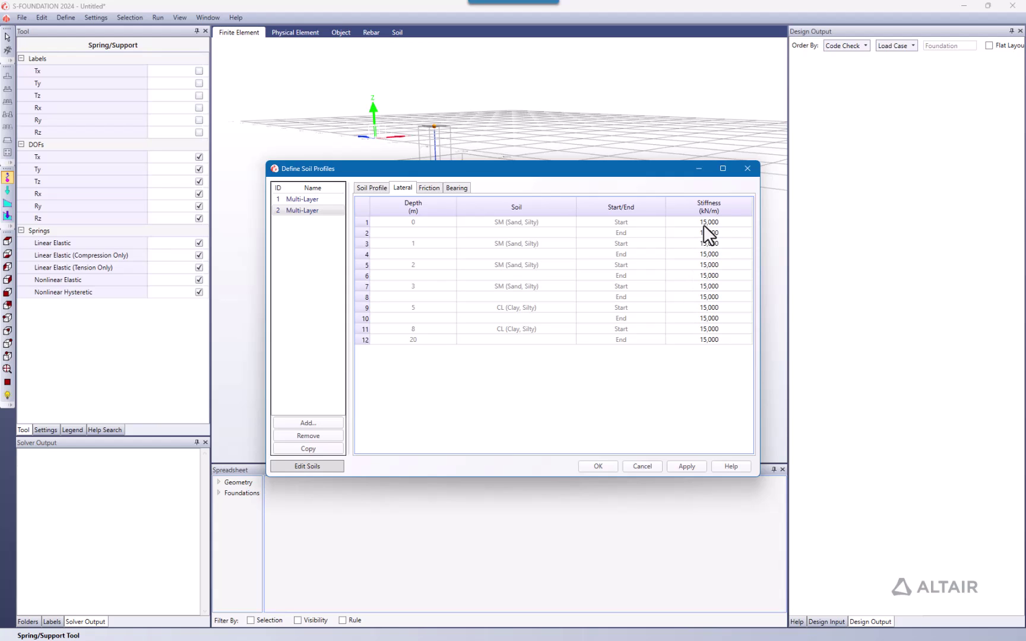
Step: Set the bearing stiffness of the uppermost soil rows to 0
left_click(468, 186)
left_click(707, 223)
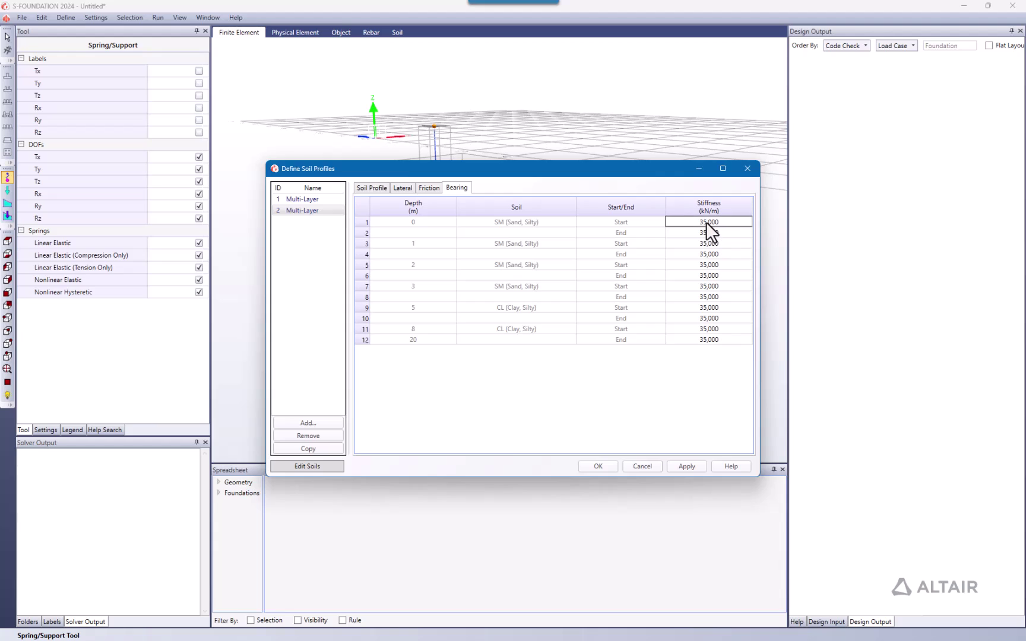
type("0")
left_click(715, 232)
type("0")
left_click(713, 242)
type("0")
left_click(710, 254)
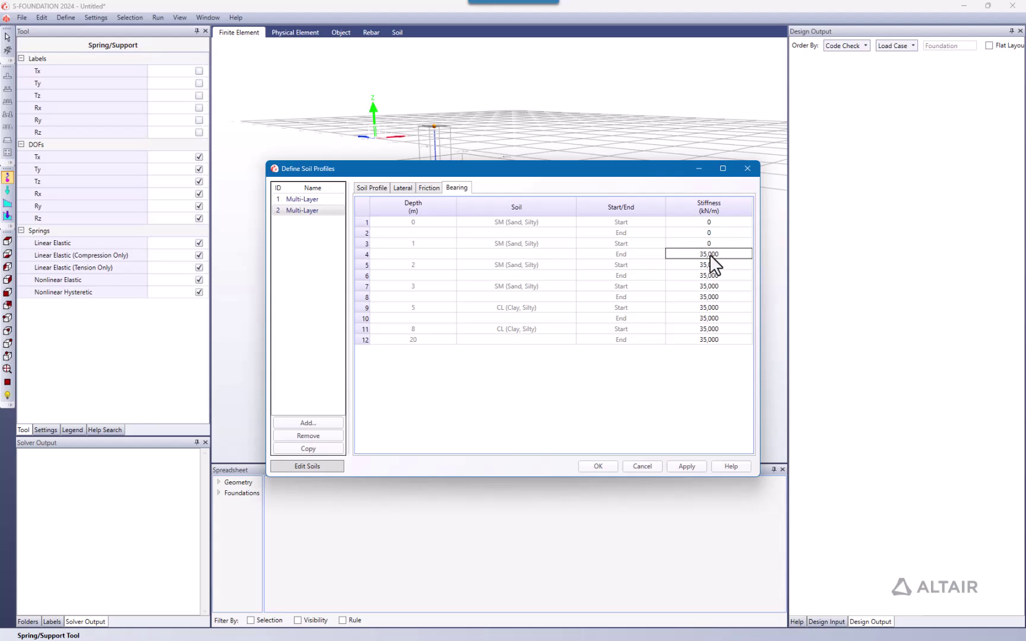
type("0")
left_click(706, 265)
type("0")
left_click(708, 275)
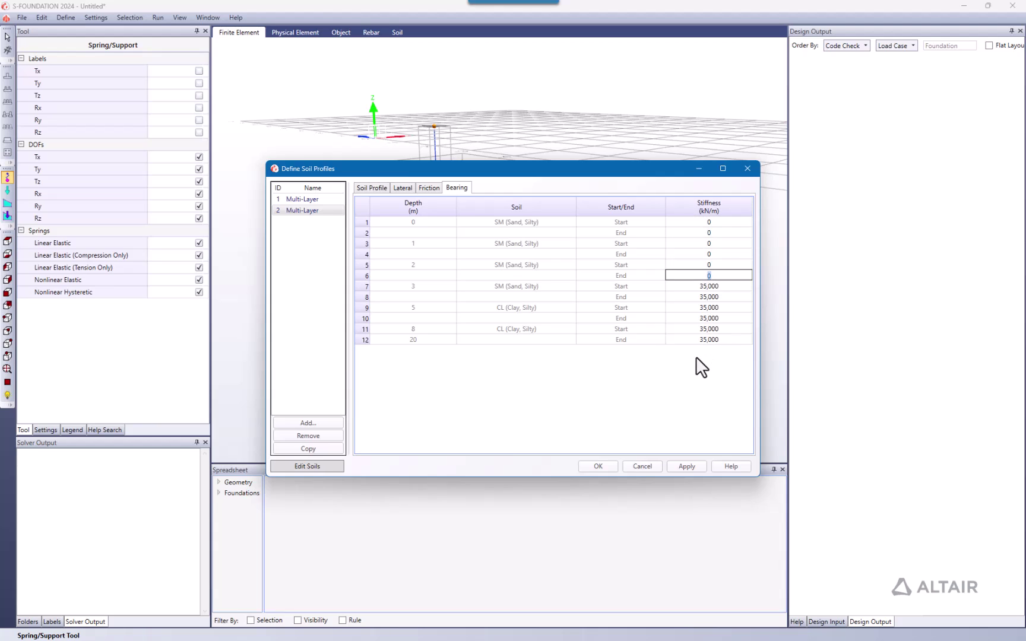
type("0")
Step: Set the lateral stiffness of the uppermost rows to 0, leaving 15,000 kN/m below
left_click(406, 188)
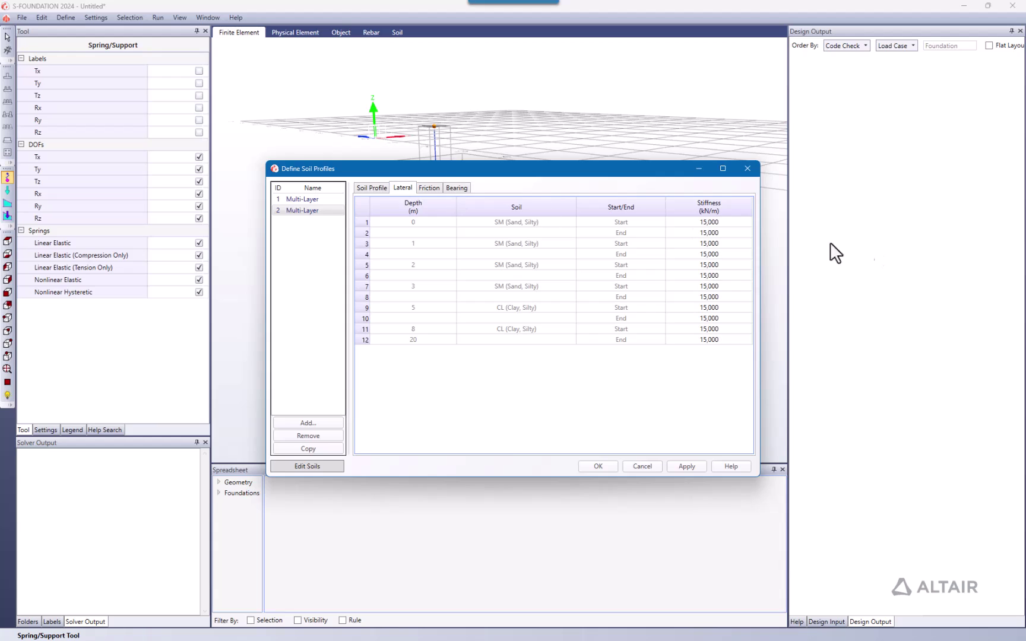
left_click(729, 224)
type("0")
left_click(727, 235)
type("0")
left_click(714, 242)
type("0")
left_click(708, 255)
type("0")
left_click(708, 265)
type("0")
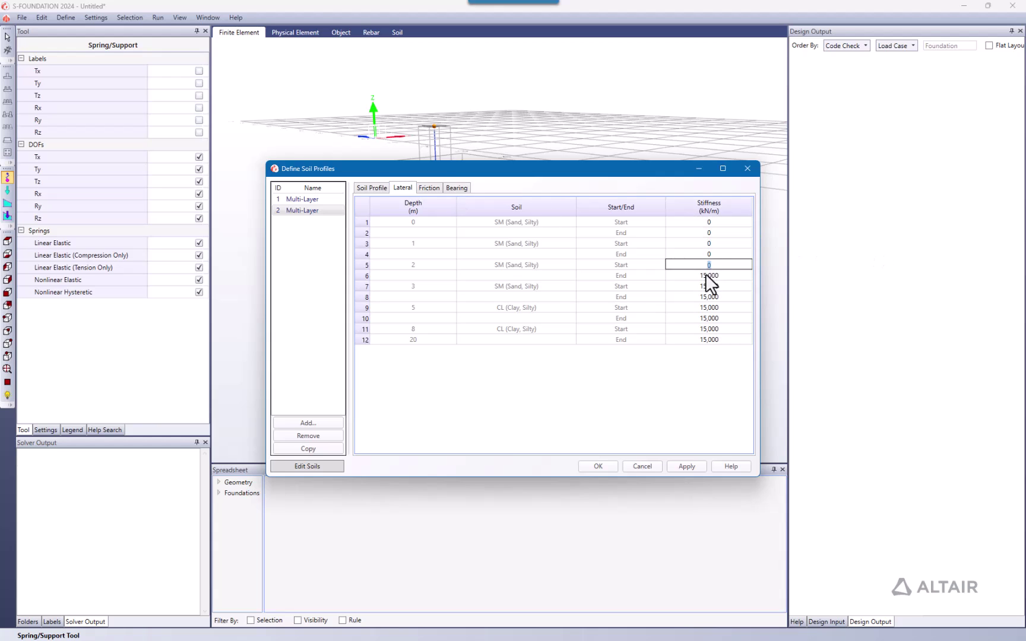
left_click(705, 274)
type("0")
left_click(430, 188)
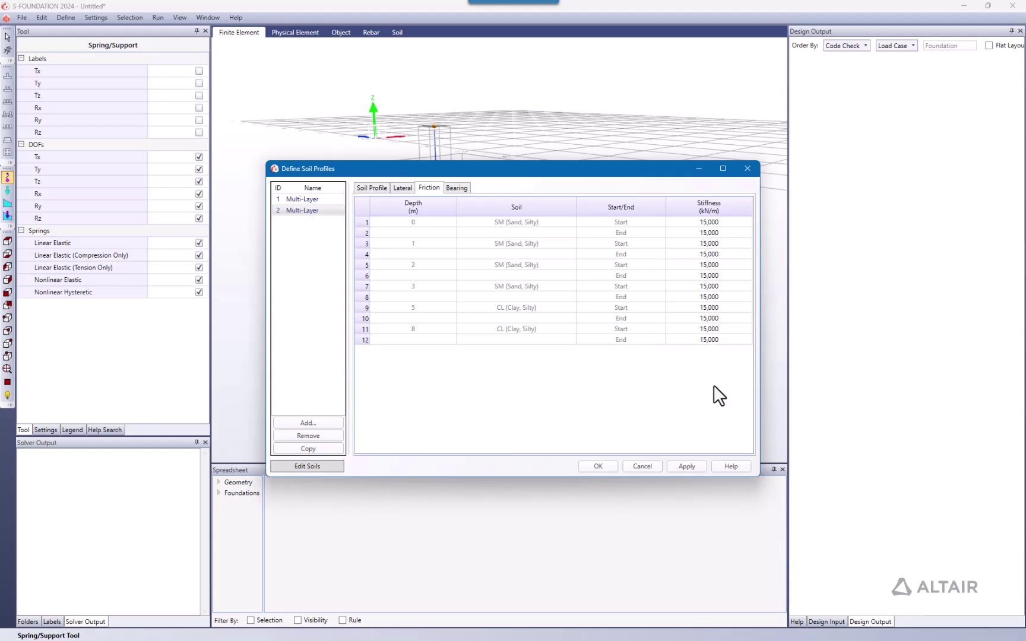
left_click(401, 188)
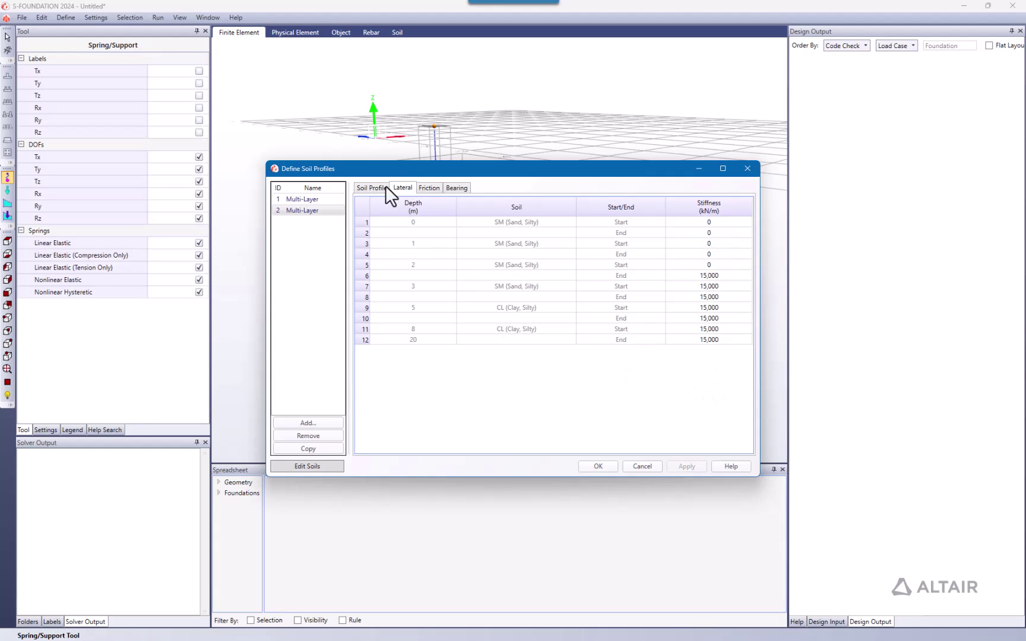
left_click(373, 188)
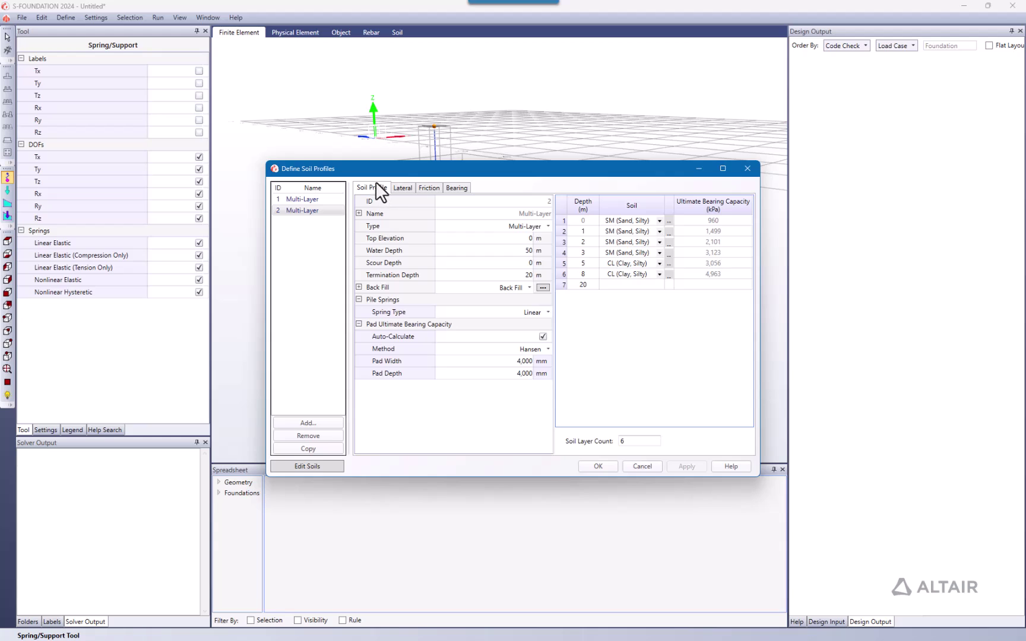
Step: Apply the soil profile edits and return to the finite-element view with pile springs
left_click(602, 468)
left_click(397, 31)
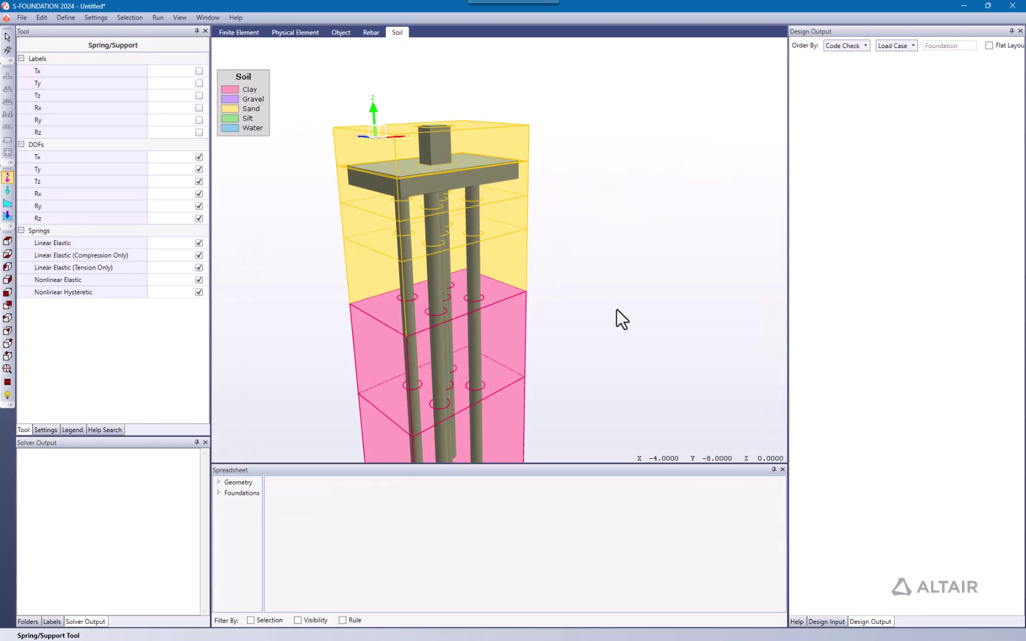
mouse_move(586, 295)
middle_mouse_down()
mouse_move(591, 268)
mouse_move(563, 331)
mouse_move(574, 290)
middle_mouse_up()
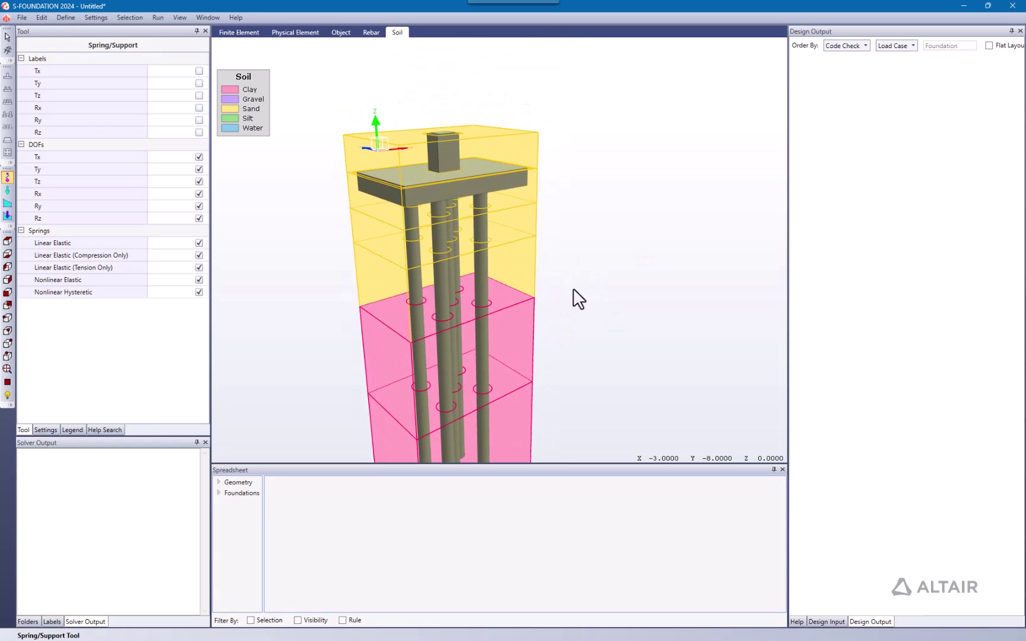
left_click(296, 33)
left_click(239, 32)
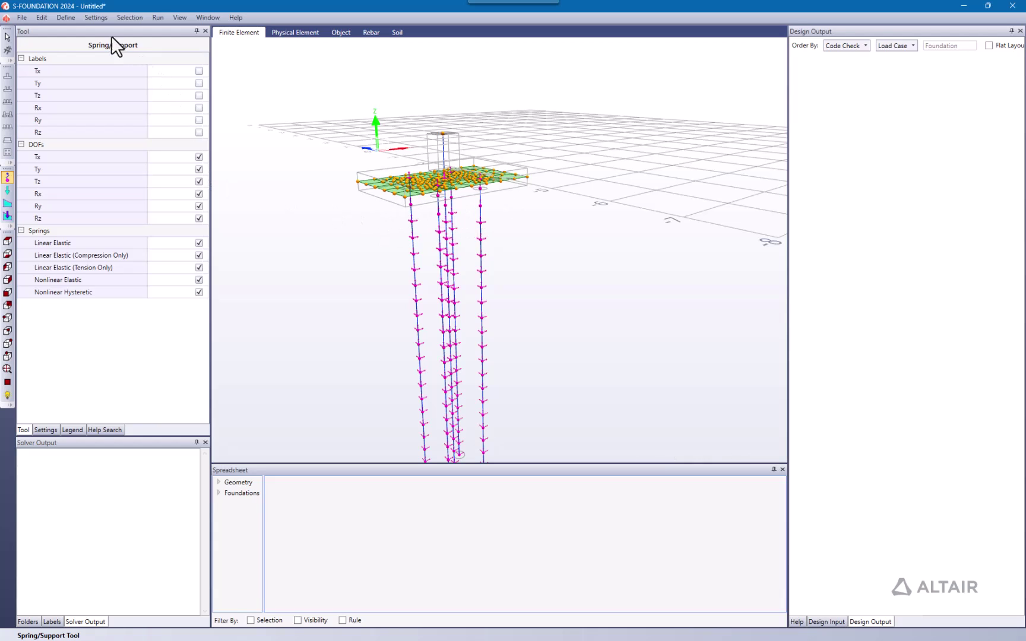
Step: Enable Generate Pad Soil Springs in the Pads/Pile Caps pile cap settings
left_click(65, 18)
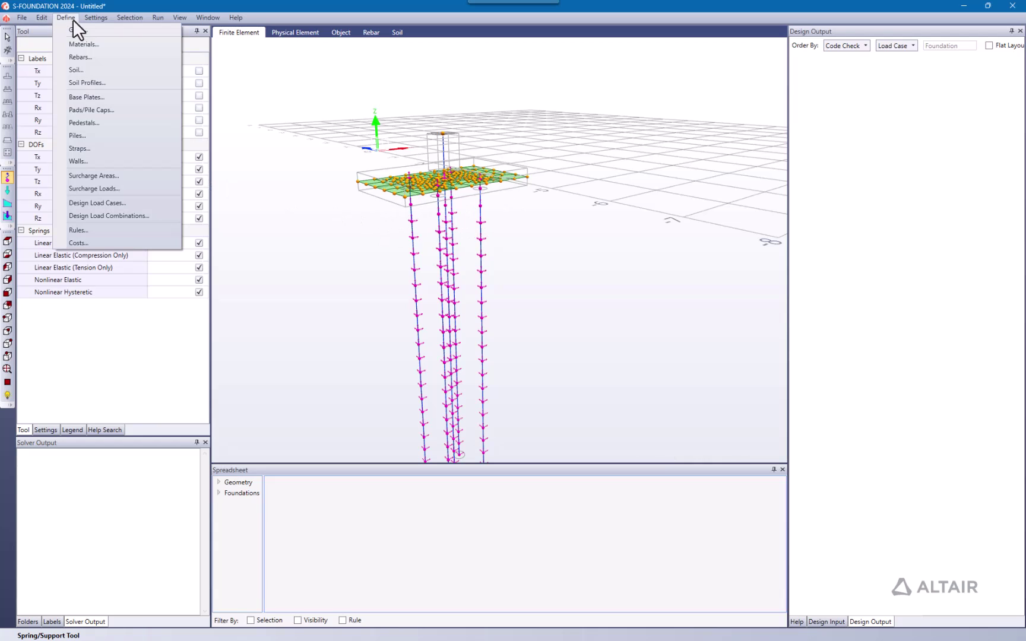
left_click(77, 109)
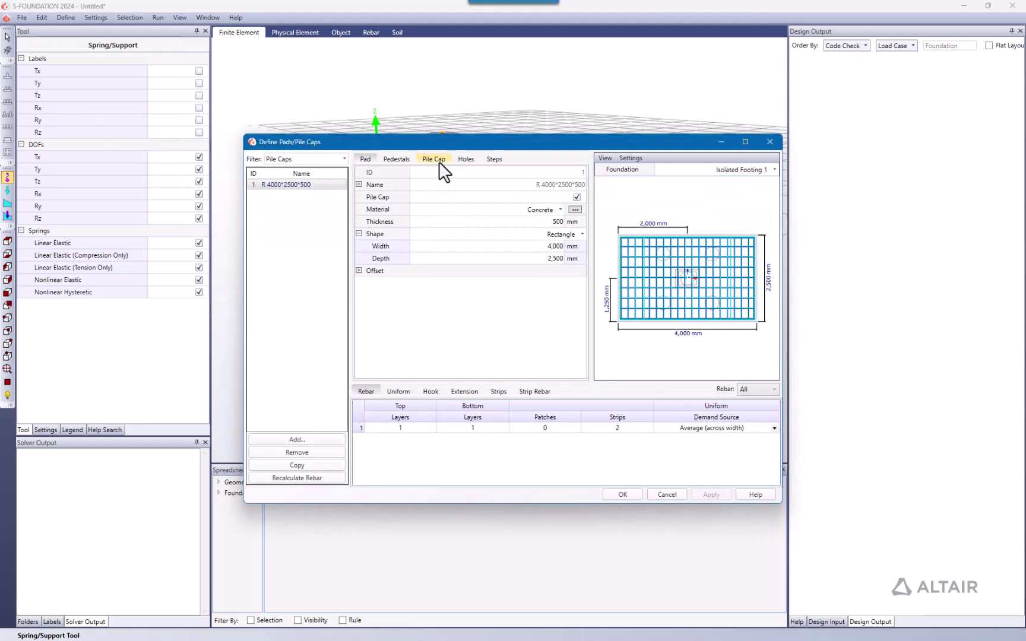
left_click(438, 160)
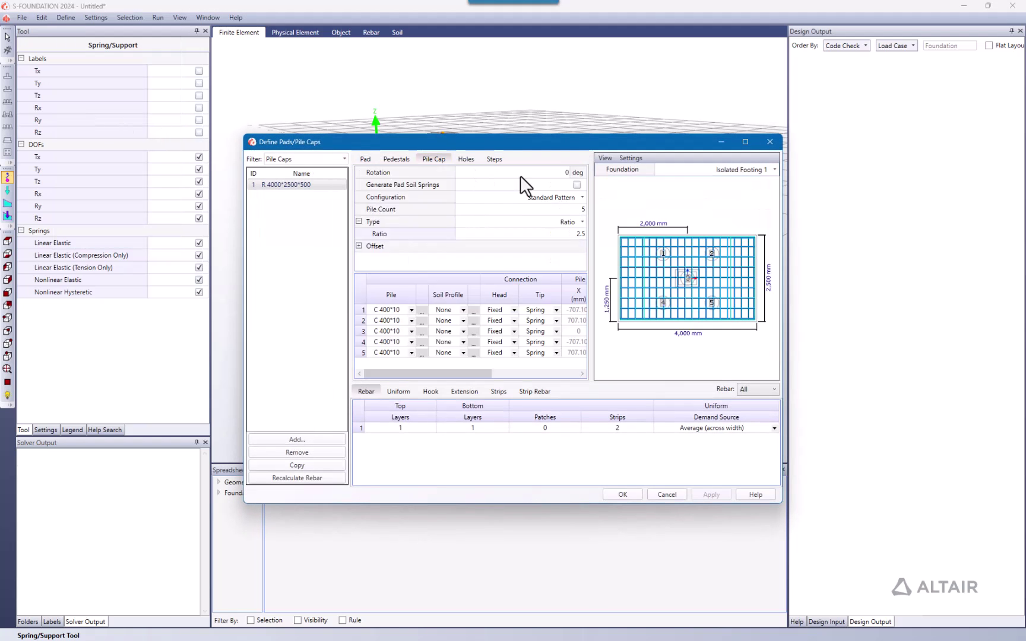
left_click(576, 185)
left_click(620, 498)
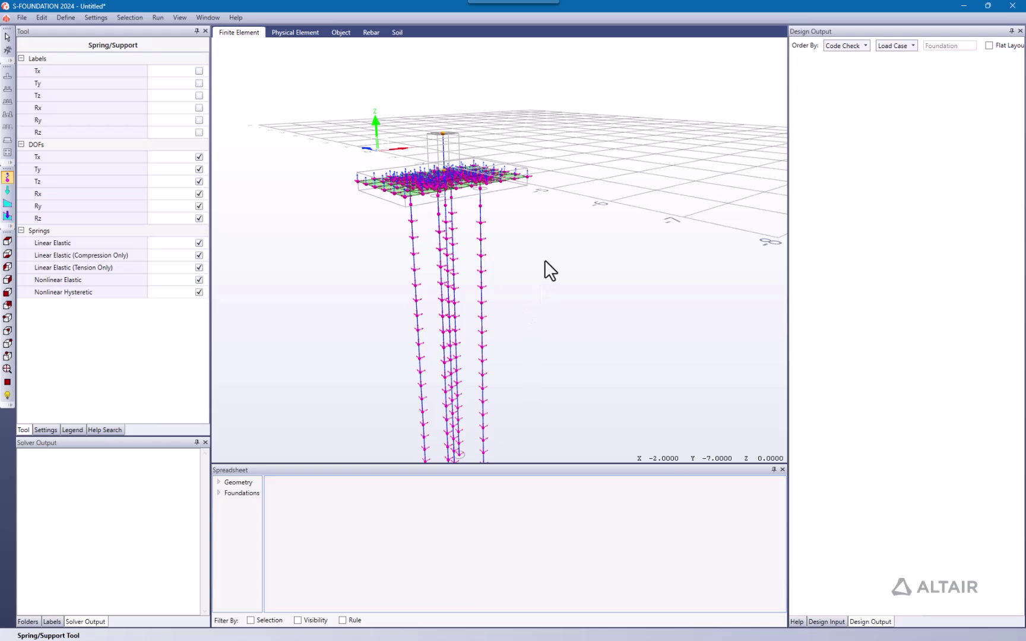
Step: Orbit the model to show the five piles' full length and the pad soil springs under the cap
middle_click_drag(544, 262, 537, 342)
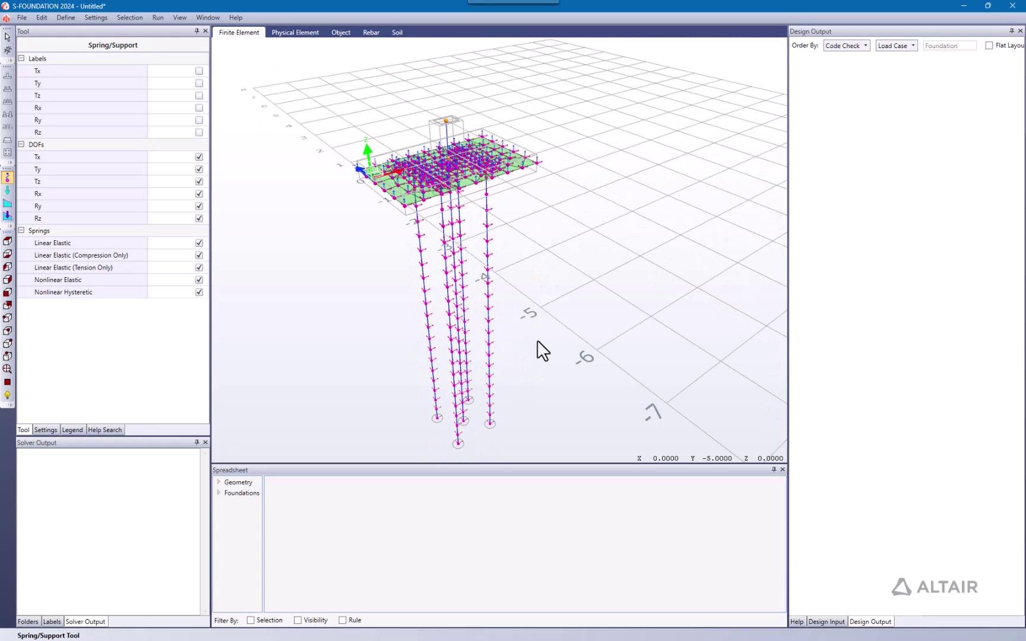